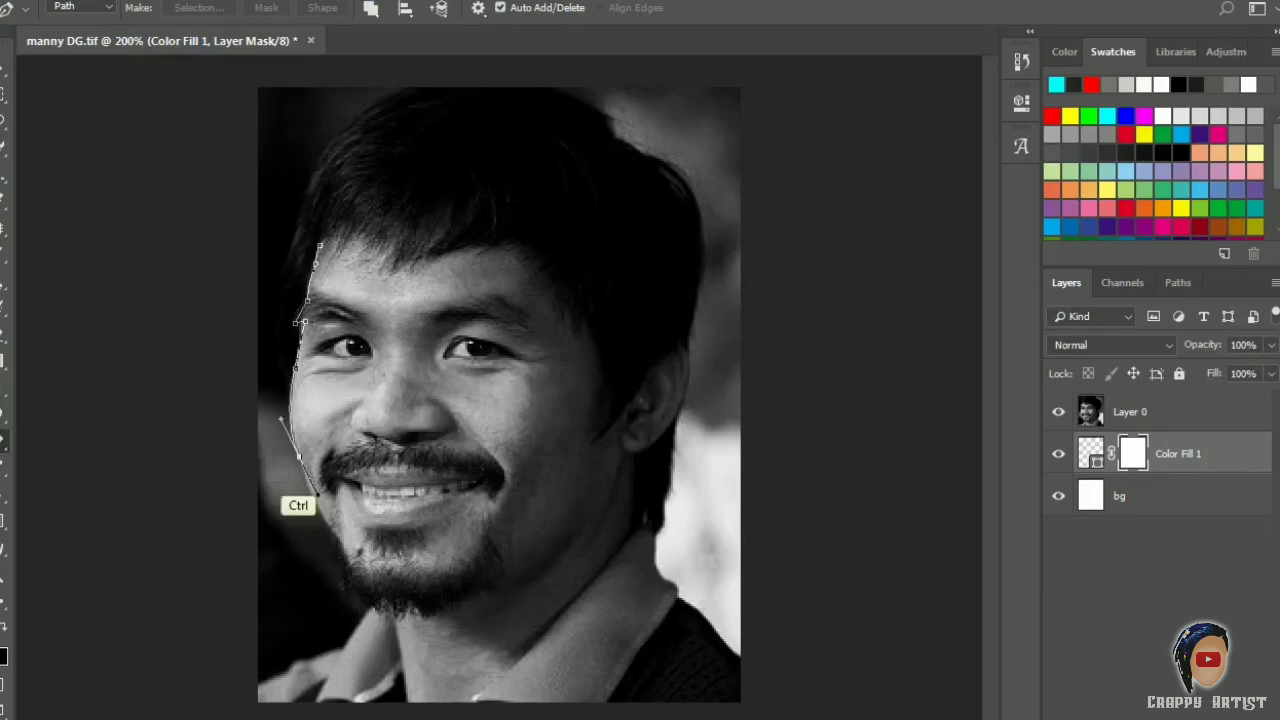
Trace the face edge down the cheek and around the goatee with the Pen tool on the Color Fill 1 layer
click(329, 506)
click(347, 543)
key(ctrl+plus)
click(357, 596)
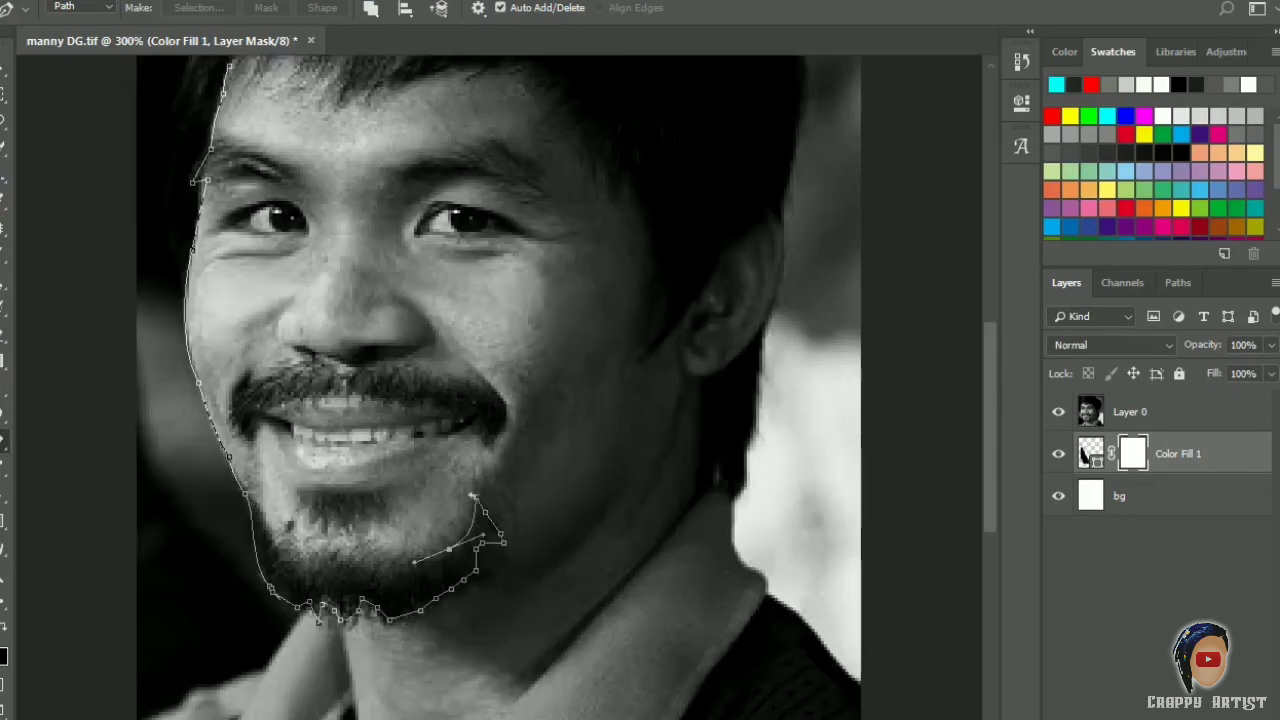
click(250, 498)
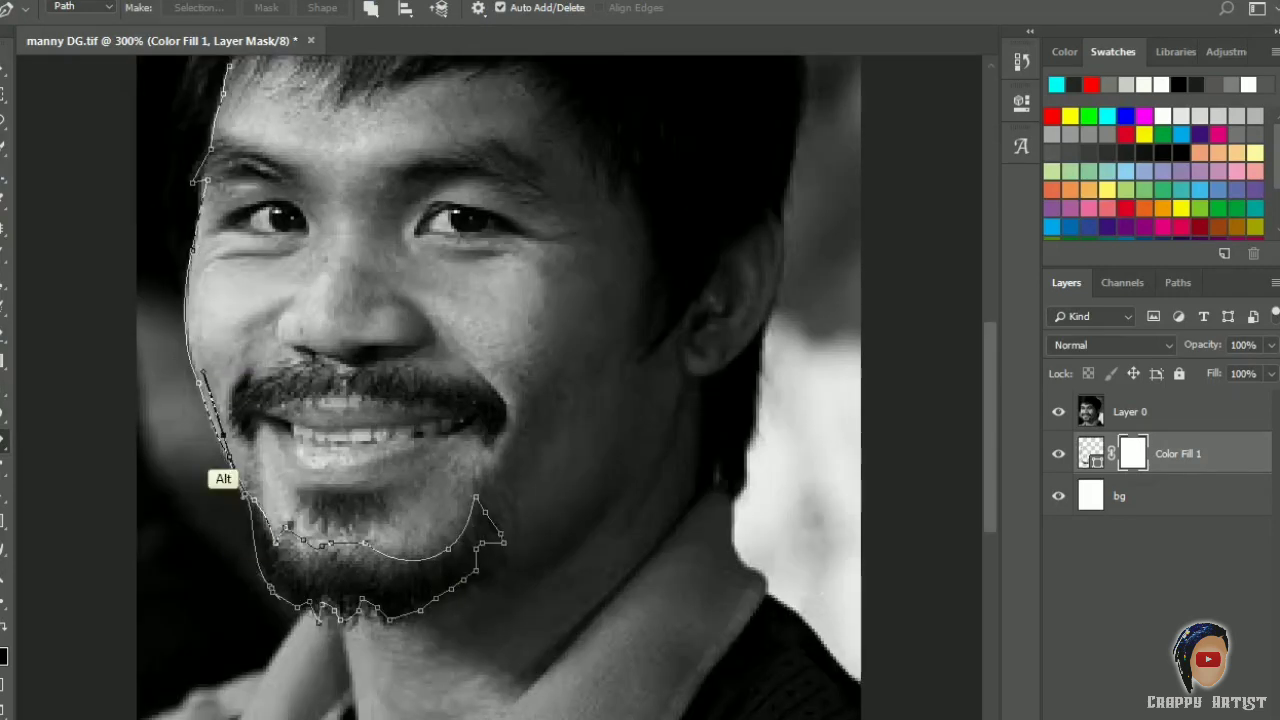
Trace the shadowed eyebrow and the outer hair contour from the visible ear around the head, including the far temple and crown
scroll(190, 420, up, 2)
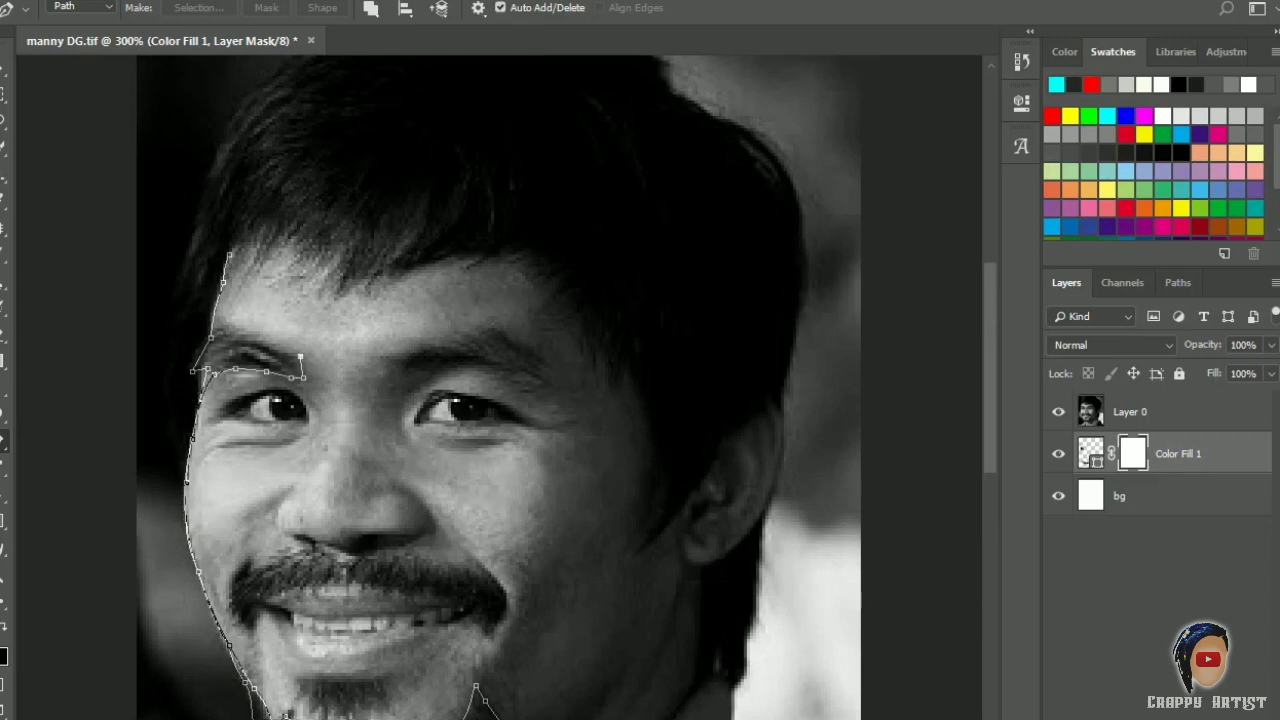
key(ctrl+minus)
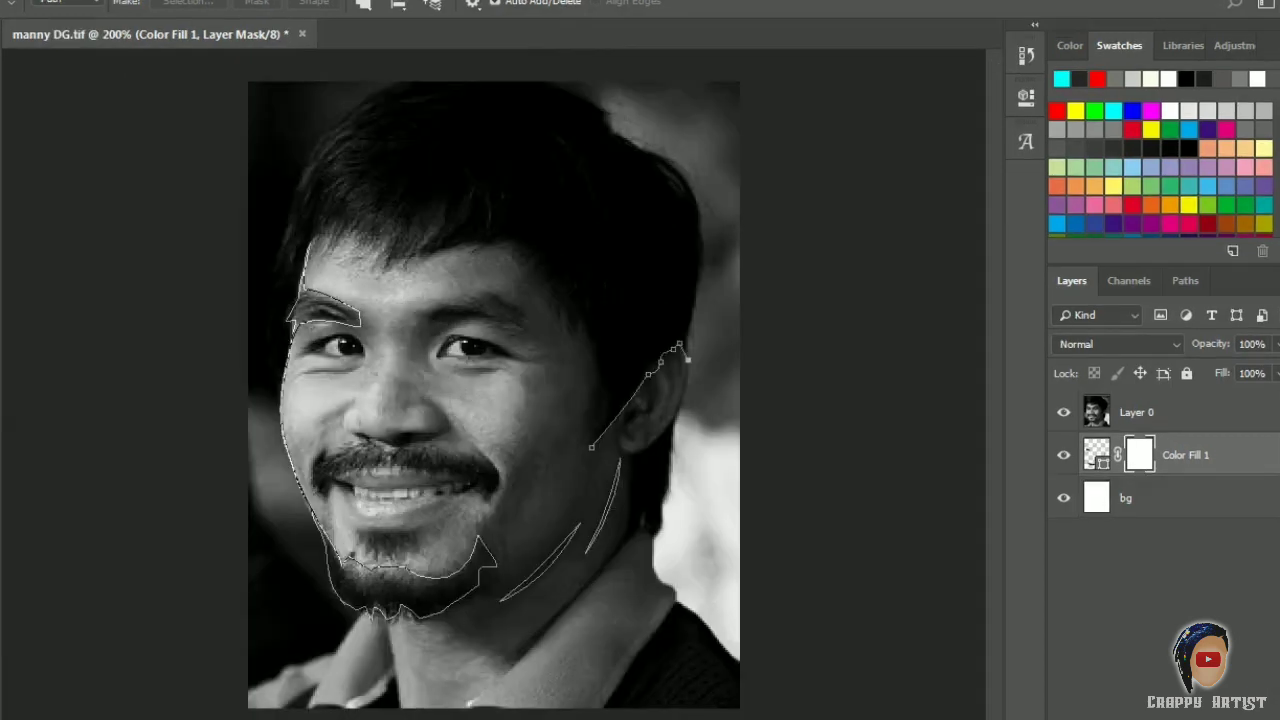
drag(694, 322, 694, 298)
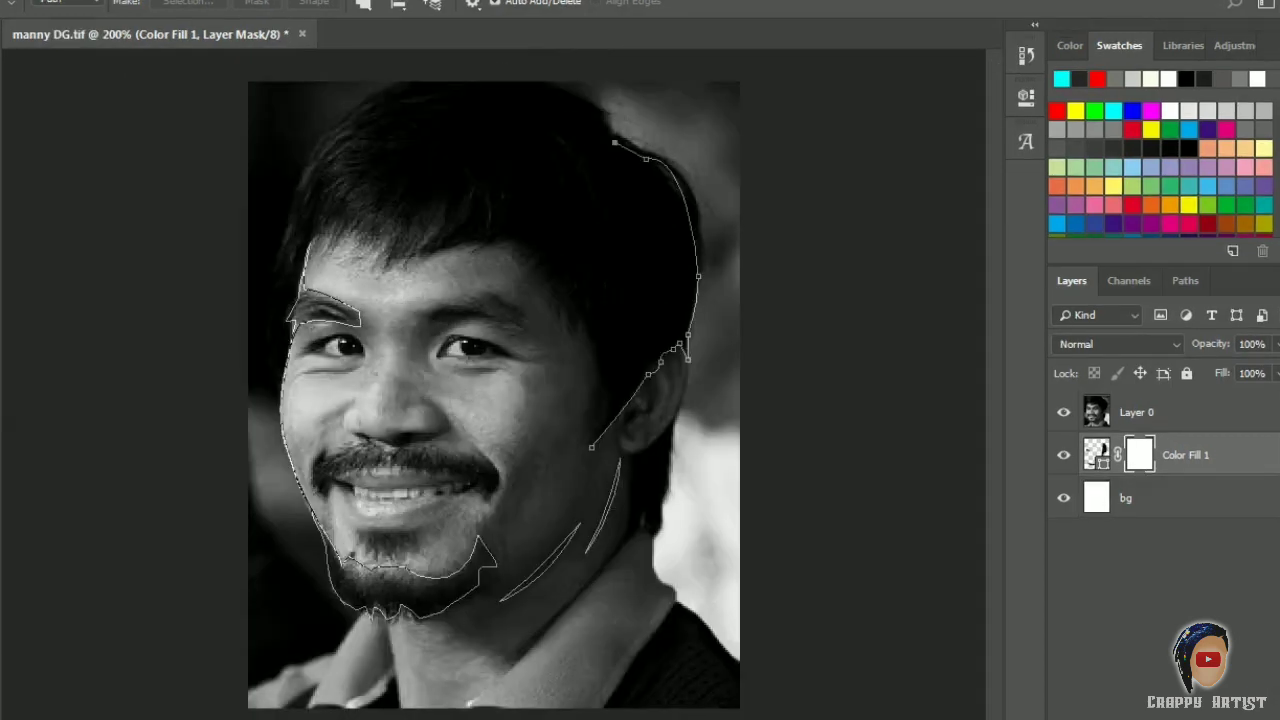
click(614, 142)
click(303, 175)
click(278, 372)
click(356, 121)
click(598, 124)
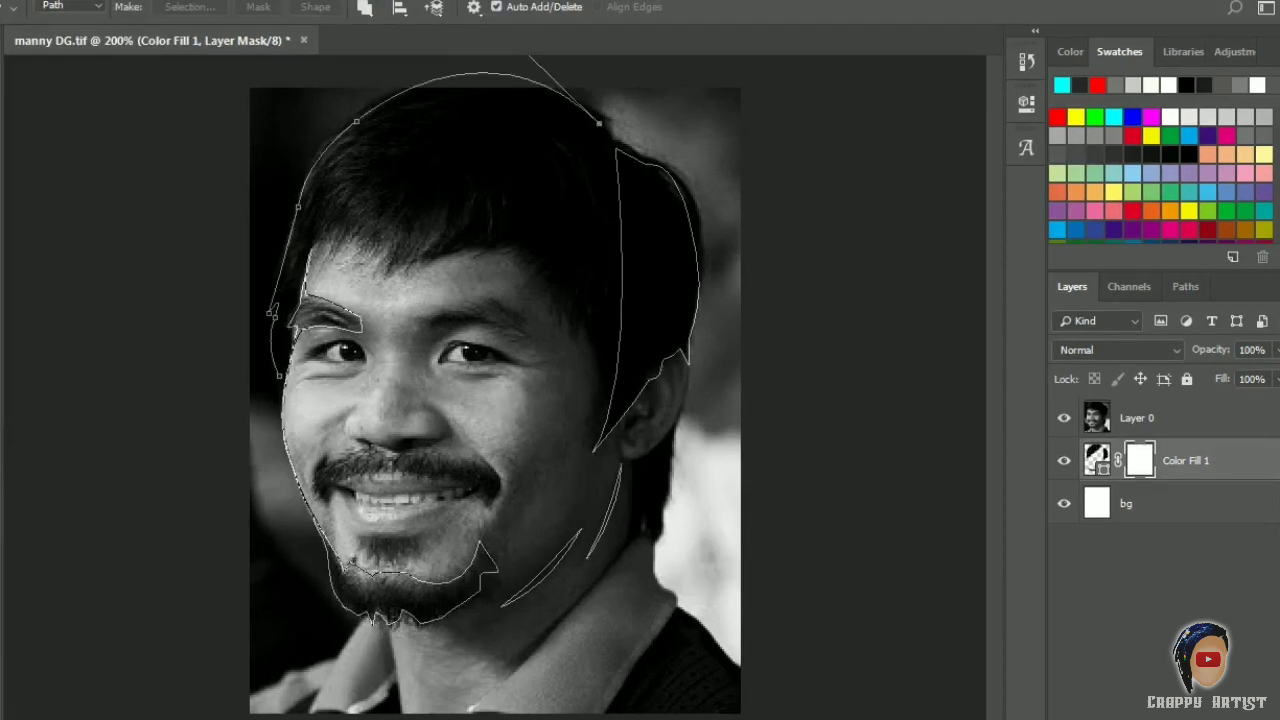
Close the hair mass along the jagged fringe and forehead hairline, and outline the strip of hair behind the ear
click(642, 160)
click(622, 396)
click(557, 298)
click(563, 325)
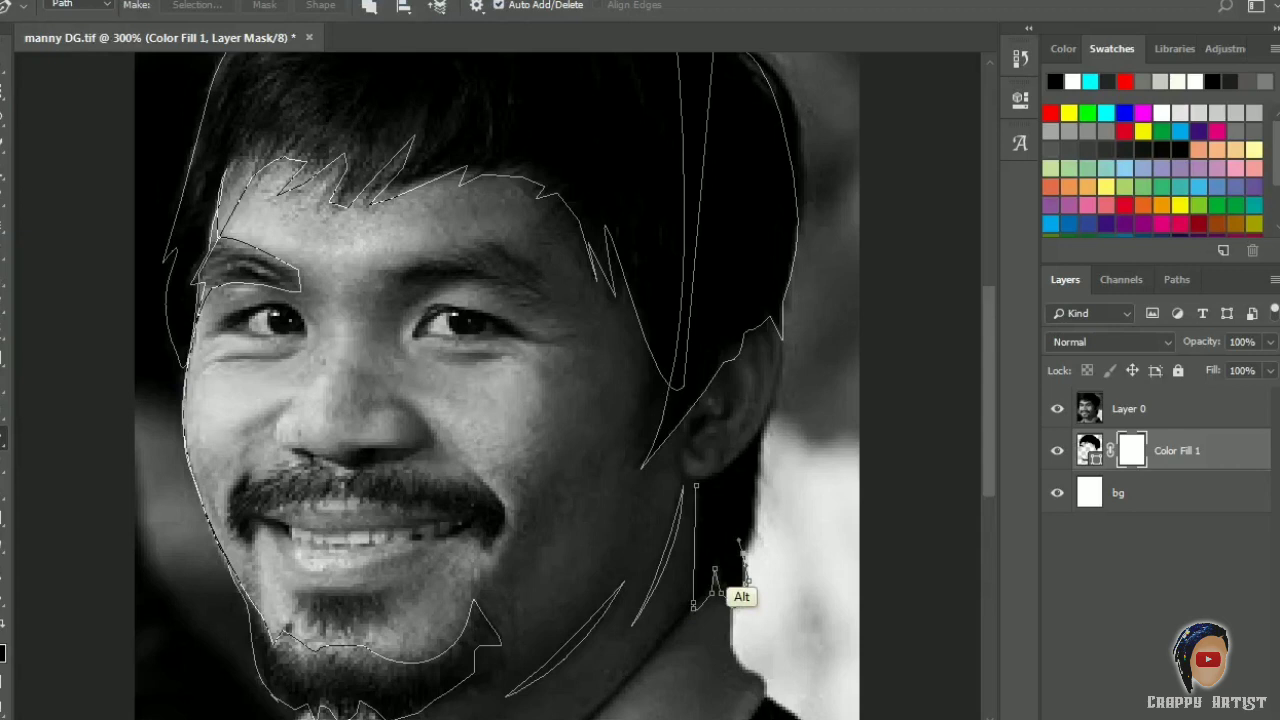
click(762, 426)
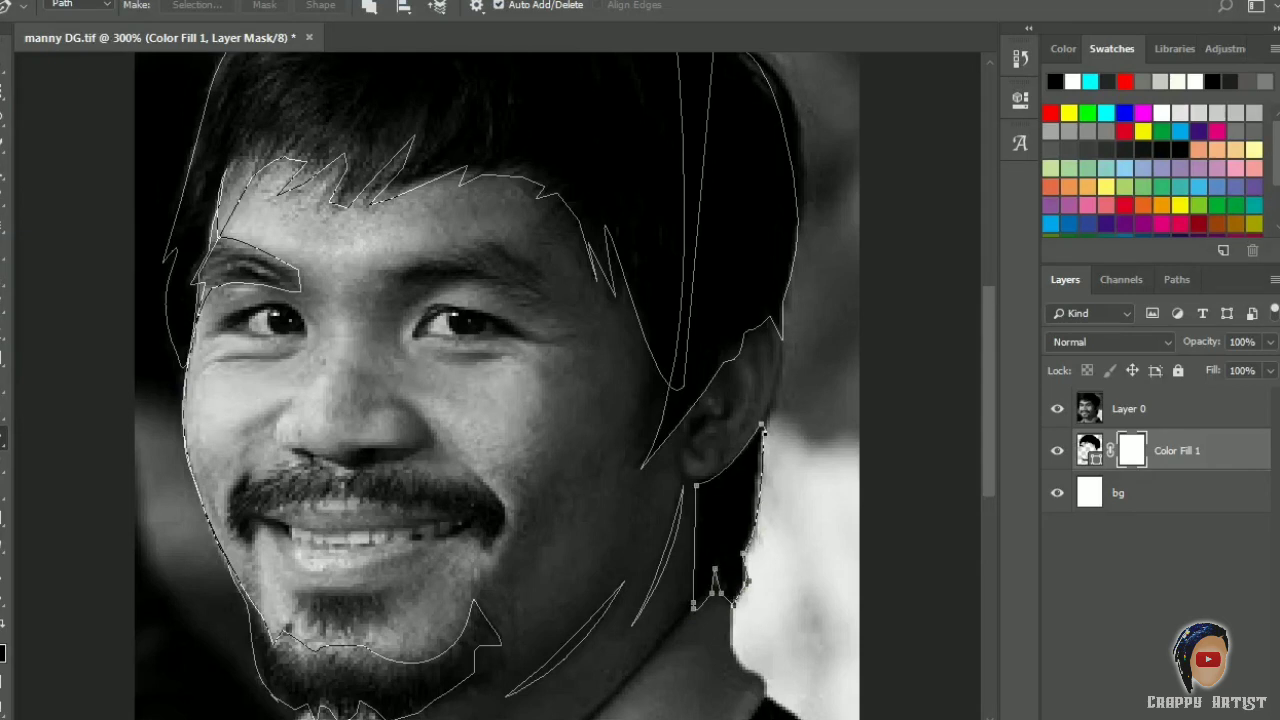
Trace the neck line and both sides of the shirt collar below the chin
scroll(357, 600, down, 5)
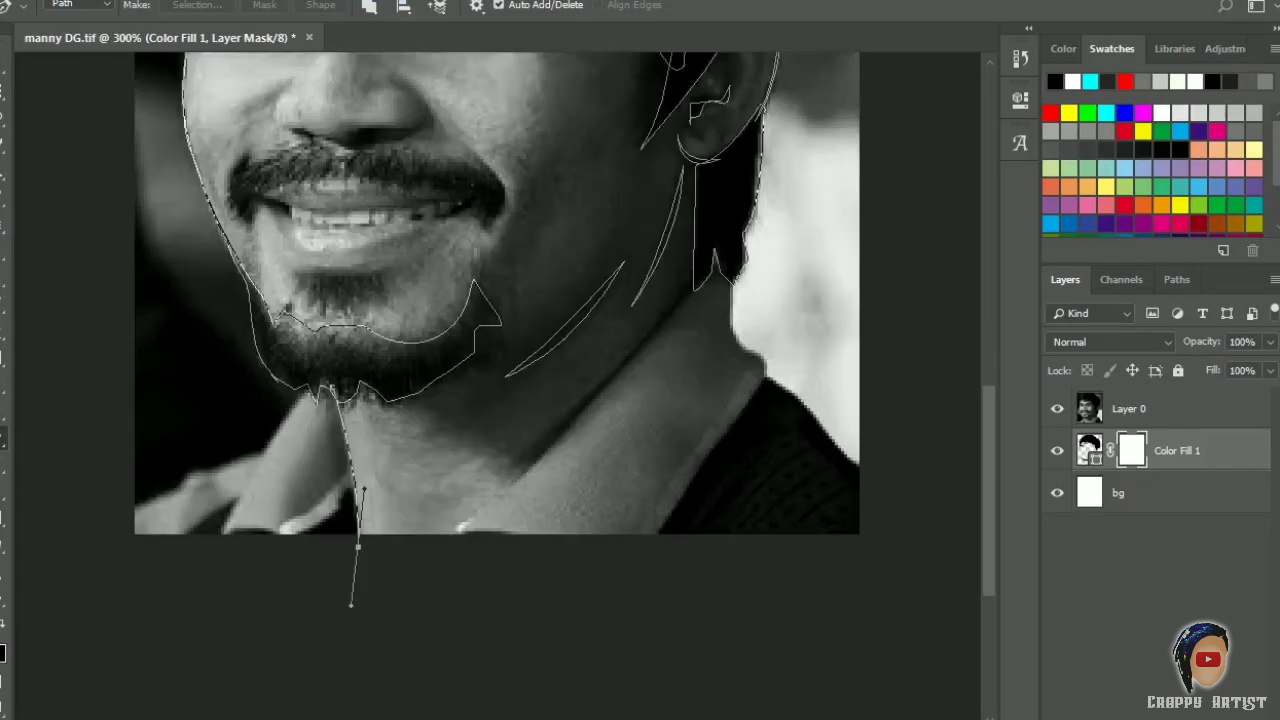
click(358, 545)
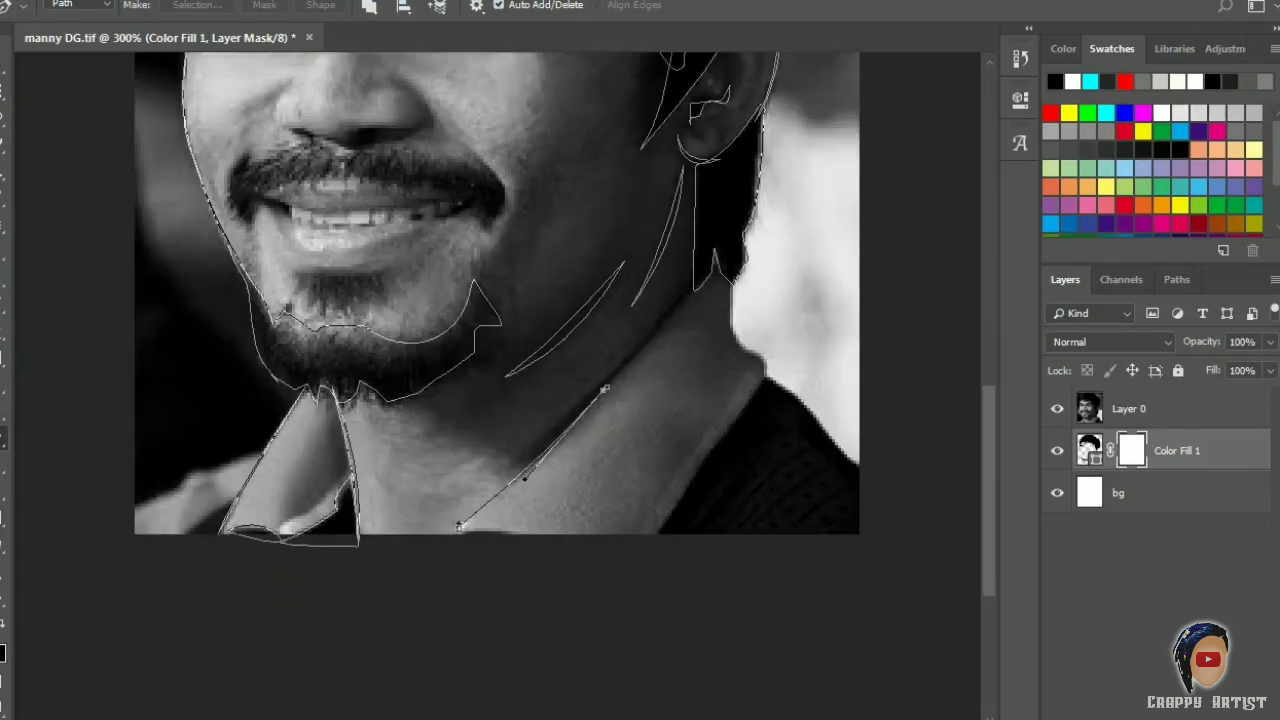
drag(460, 525, 480, 468)
click(716, 262)
click(727, 270)
click(730, 332)
click(746, 353)
Outline the dark jacket shoulder in the image's lower corner, running the path slightly beyond the photo's edges
click(872, 469)
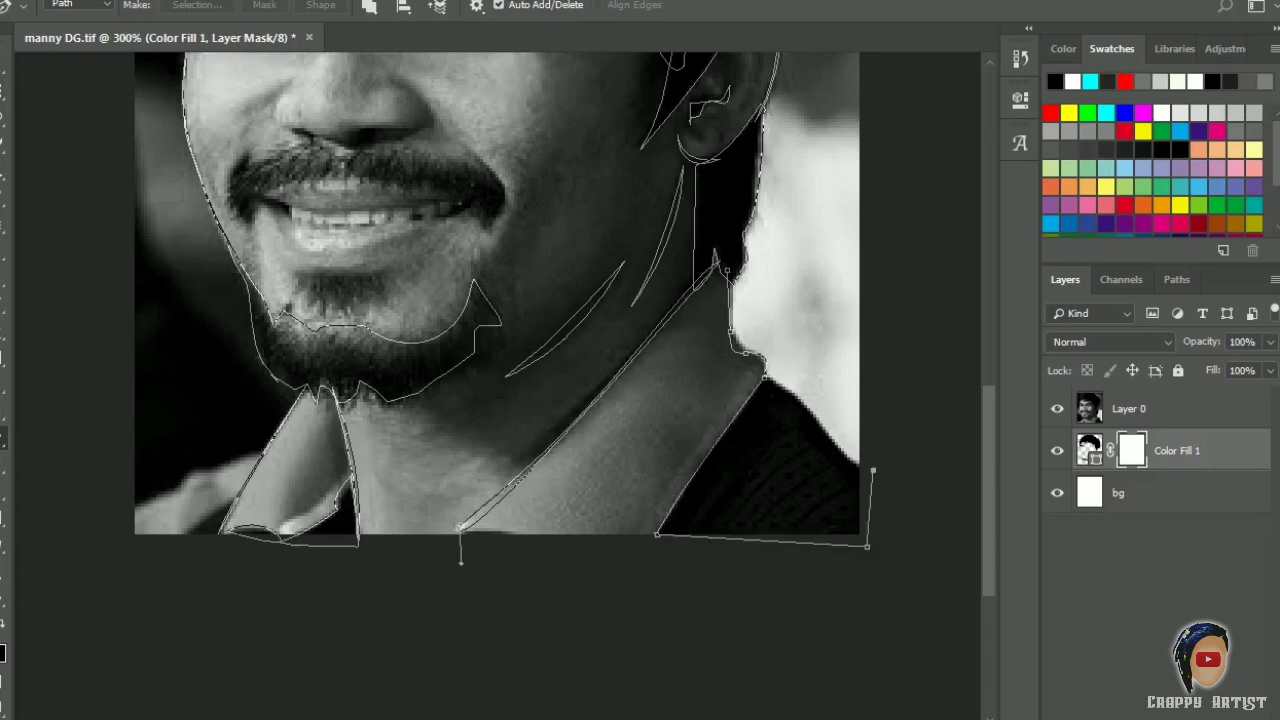
click(867, 546)
click(657, 535)
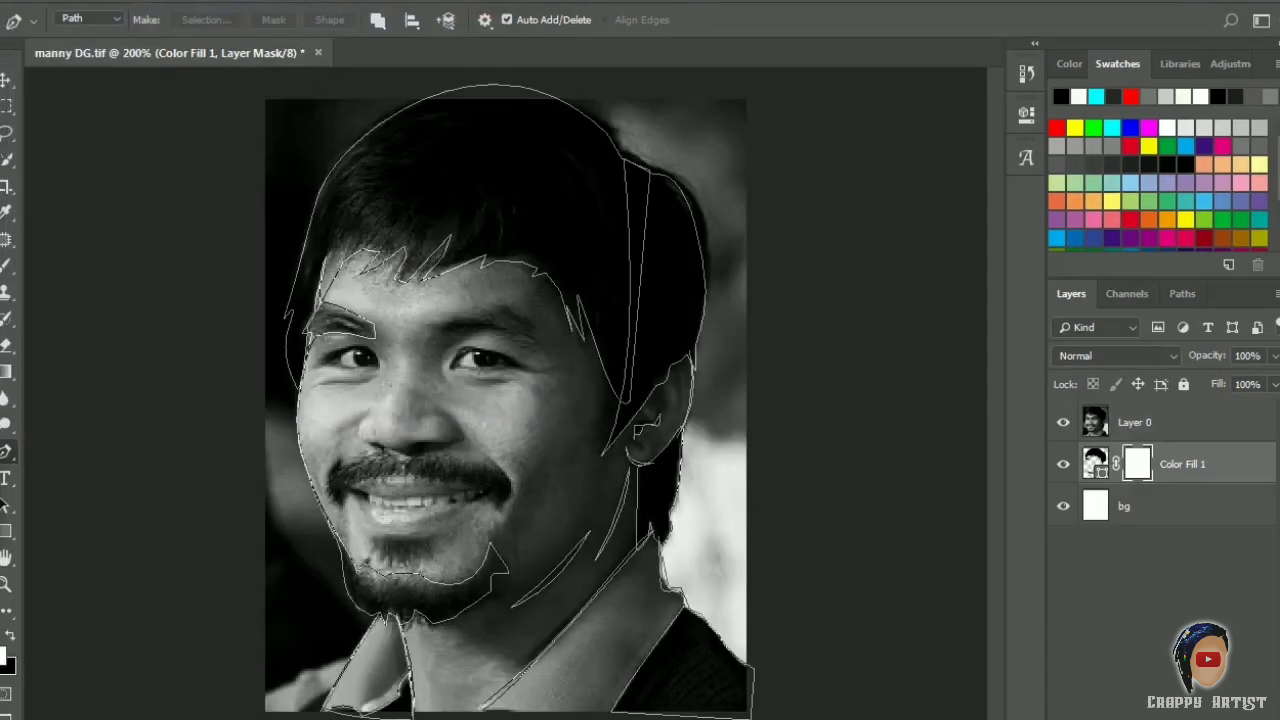
Trace the eye nearer the visible ear with its under-eye crease, inner-corner fold and eyebrow
key(ctrl+plus)
key(ctrl+plus)
drag(504, 332, 492, 310)
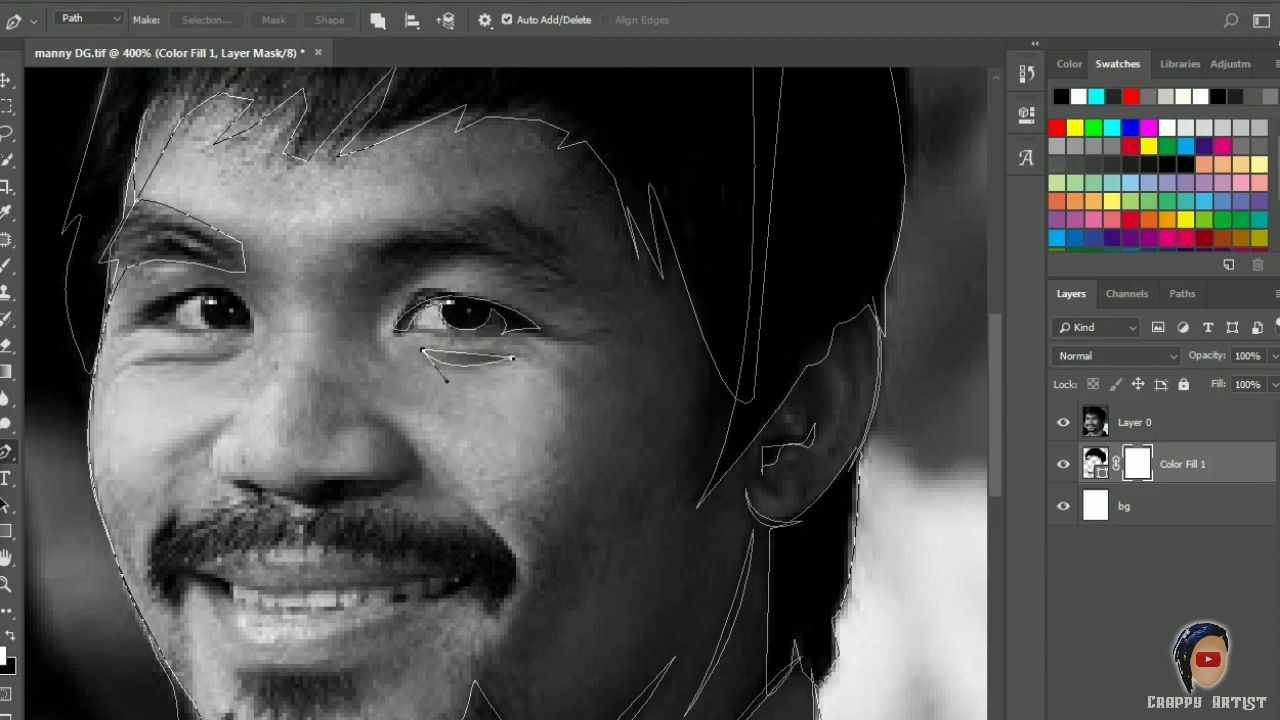
click(512, 358)
click(377, 304)
drag(385, 353, 406, 368)
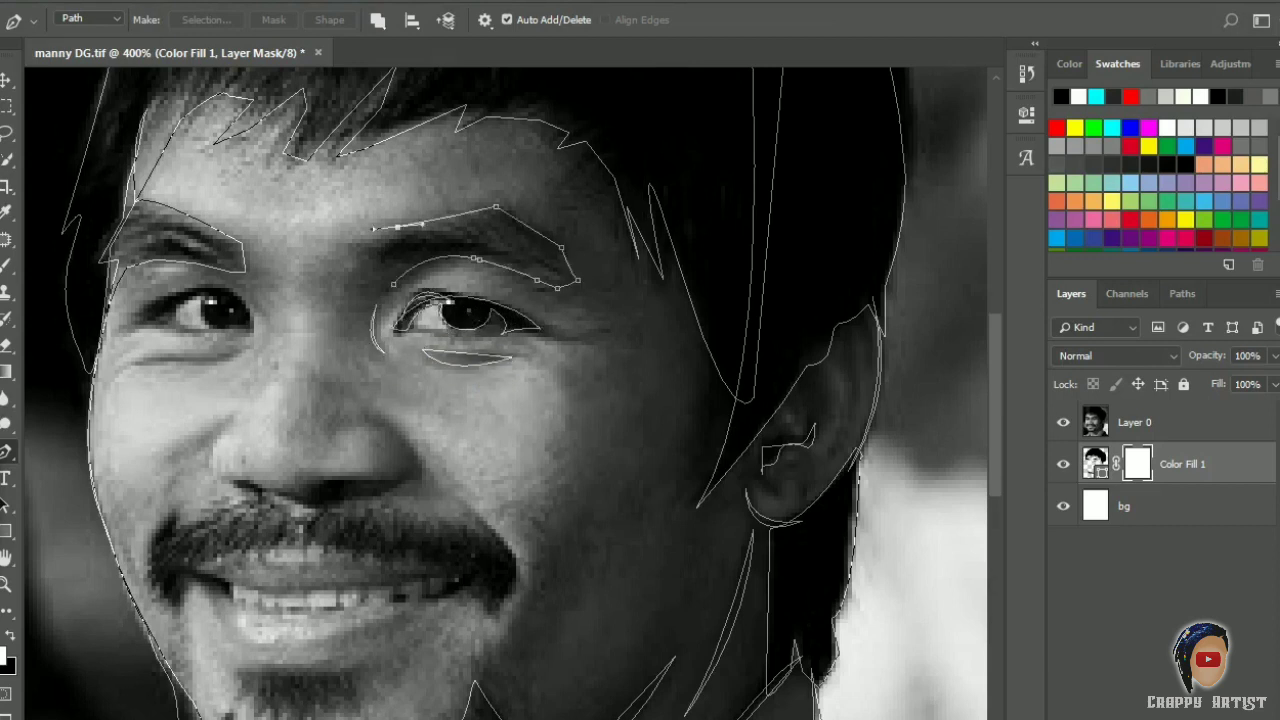
click(374, 229)
Outline the other eye as a closed path following its lids from corner to corner
click(135, 324)
drag(205, 302, 218, 286)
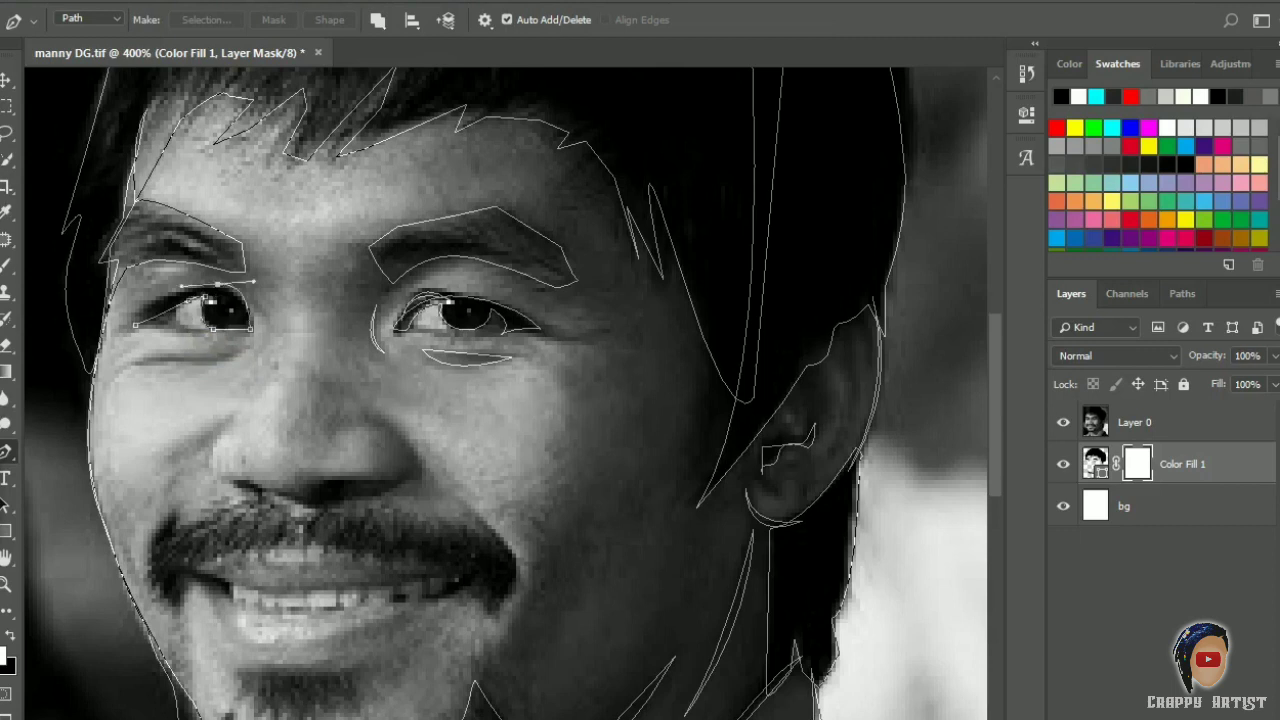
click(250, 328)
click(136, 324)
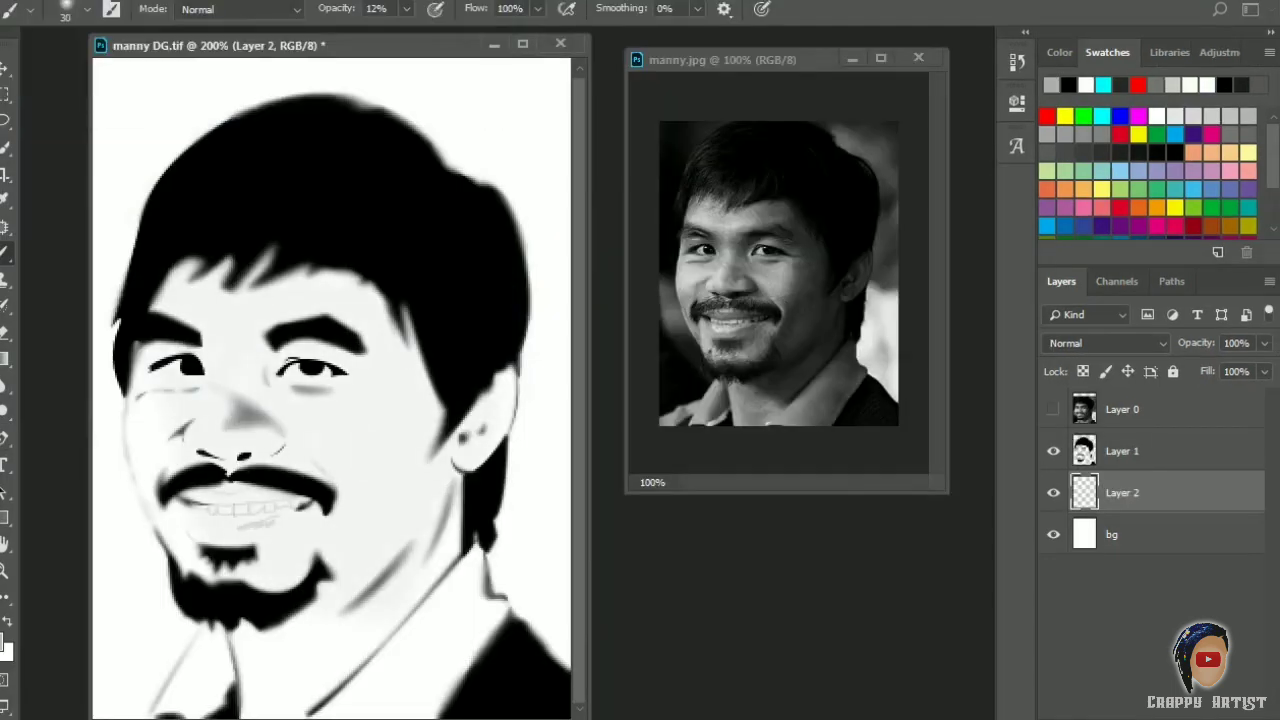
Paint the whole face, ear and neck on Layer 2 with flat mid-grey at 100% brush opacity
key(0)
drag(180, 300, 300, 450)
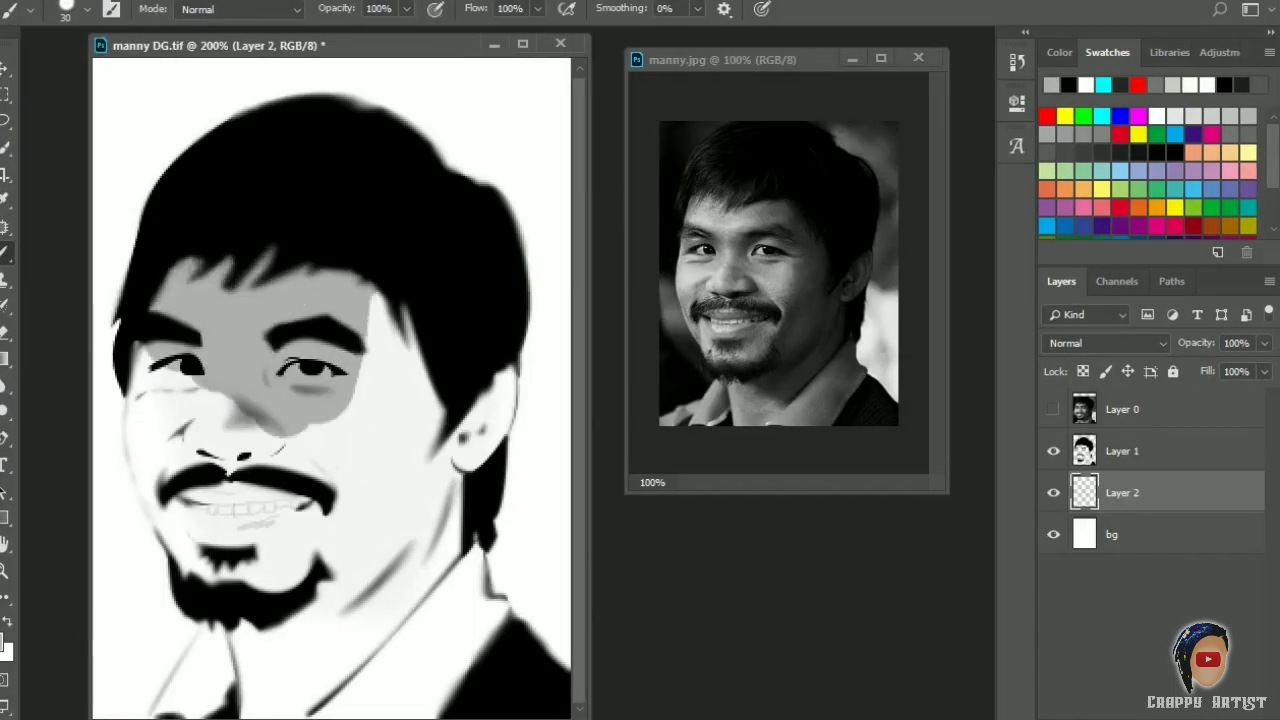
drag(440, 350, 380, 650)
mouse_move(250, 600)
mouse_down()
mouse_move(200, 420)
mouse_move(150, 550)
mouse_up()
Add a new layer and shade the forehead side, cheek and jaw in darker grey with a small brush at 34% opacity
key(ctrl+shift+alt+n)
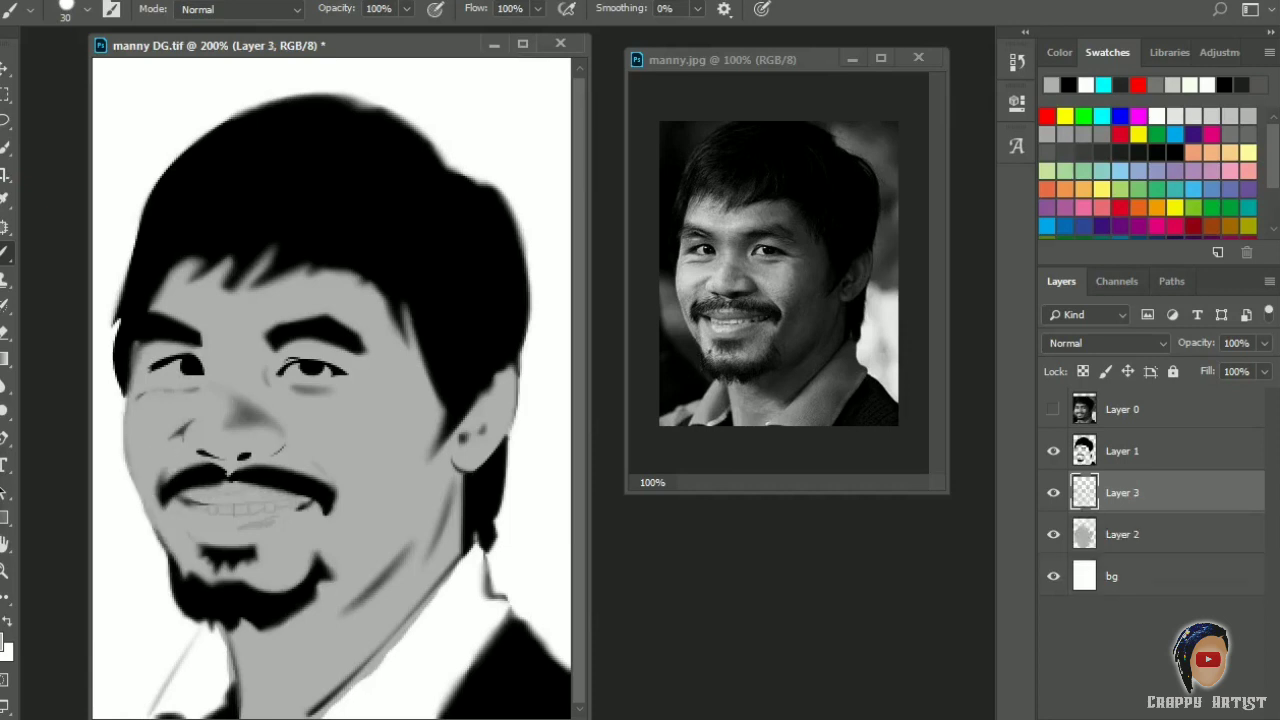
key(3)
key(4)
key(bracketleft)
key(bracketleft)
key(bracketleft)
key(bracketleft)
mouse_move(340, 290)
mouse_down()
mouse_move(390, 332)
mouse_move(415, 465)
mouse_move(330, 550)
mouse_up()
key(bracketright)
drag(440, 335, 370, 515)
drag(410, 460, 310, 640)
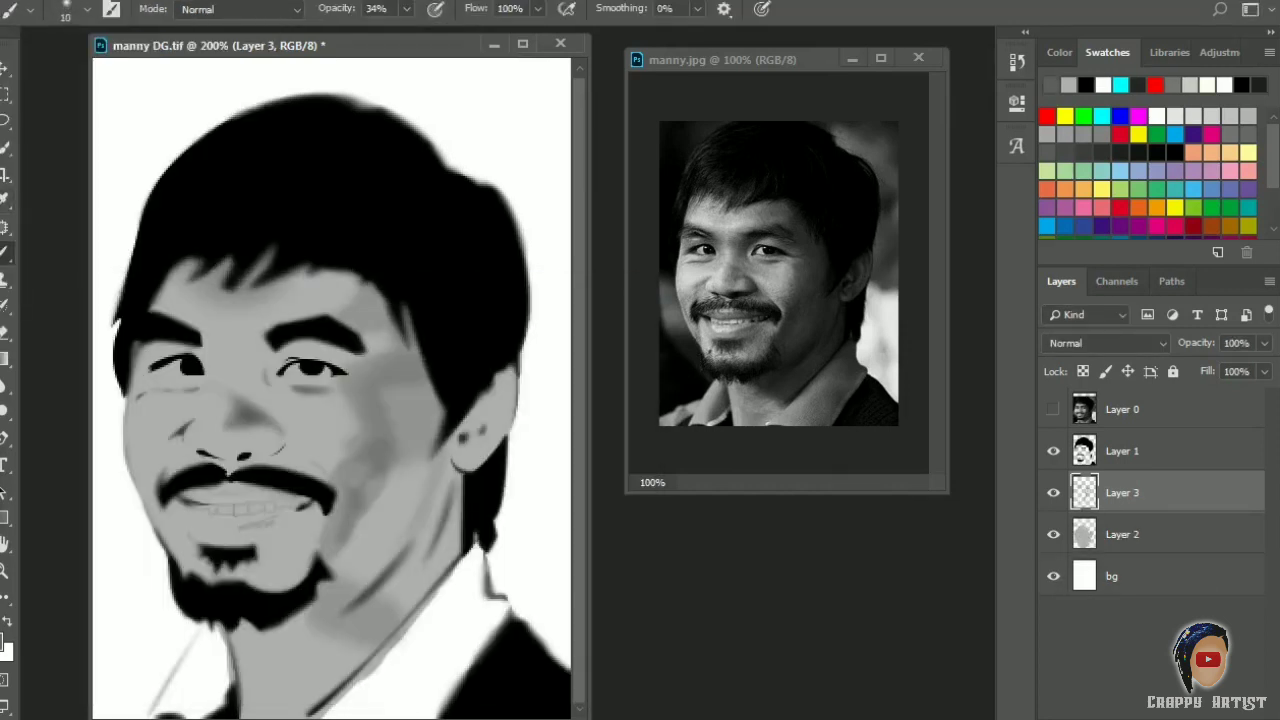
Deepen the shading on the jaw and neck, and shade the opposite cheek crease and chin with a smaller brush
drag(460, 425, 290, 630)
drag(455, 555, 375, 410)
key(bracketleft)
mouse_move(185, 422)
mouse_down()
mouse_move(150, 460)
mouse_move(165, 555)
mouse_up()
drag(305, 545, 262, 588)
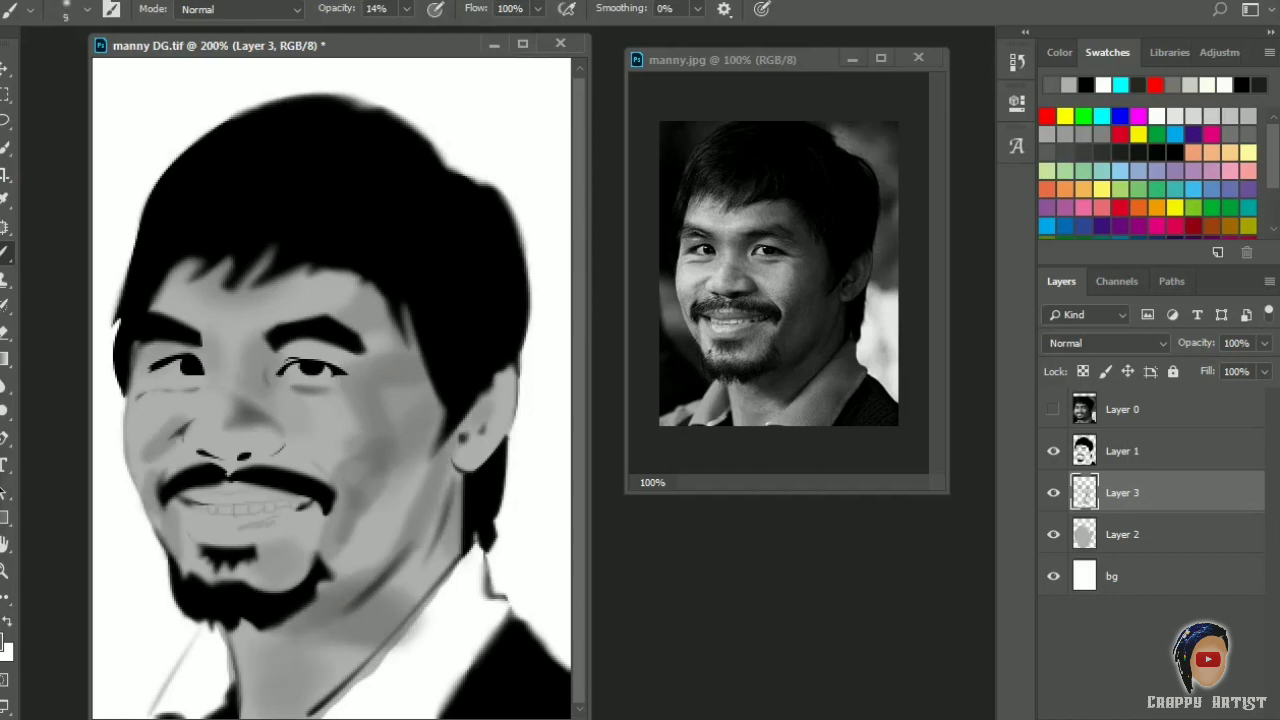
click(5, 385)
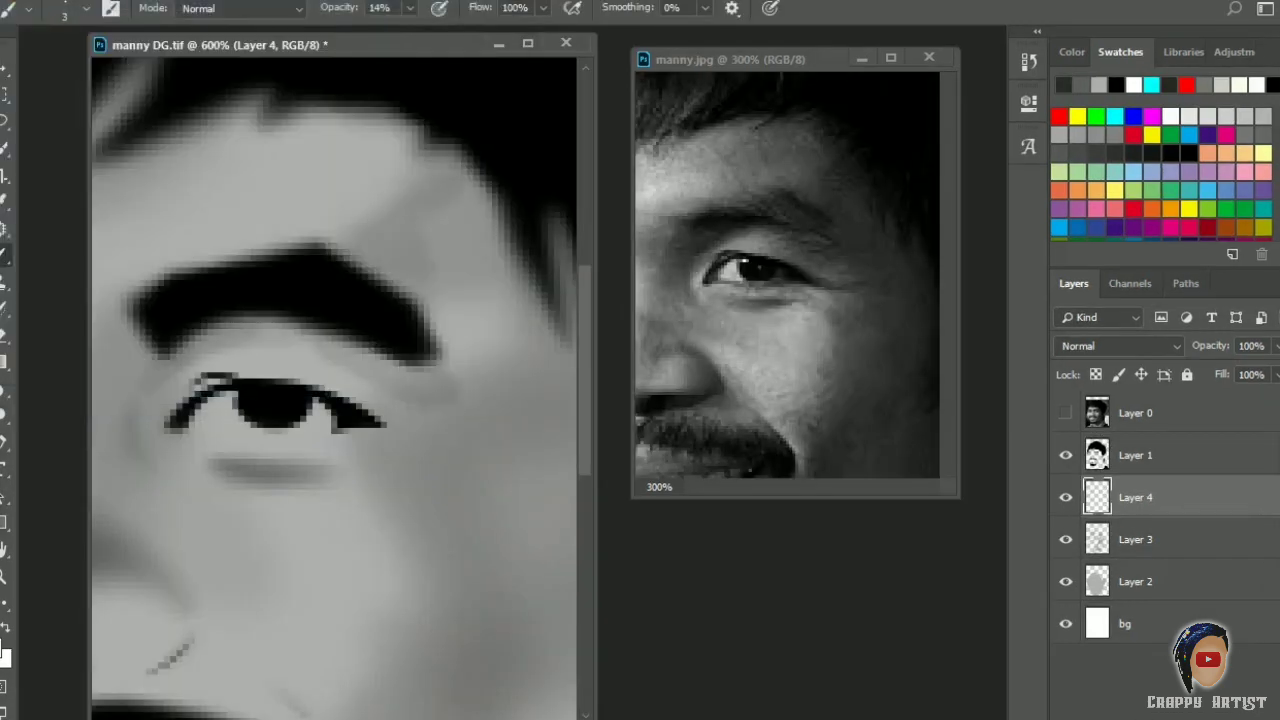
Shade the temple, inner eye corner, eyelid and under-eye area on Layer 4 with a size 6 brush at 30% opacity
key(3)
key(bracketright)
drag(390, 205, 510, 400)
drag(140, 410, 150, 470)
drag(150, 370, 290, 375)
drag(225, 480, 310, 485)
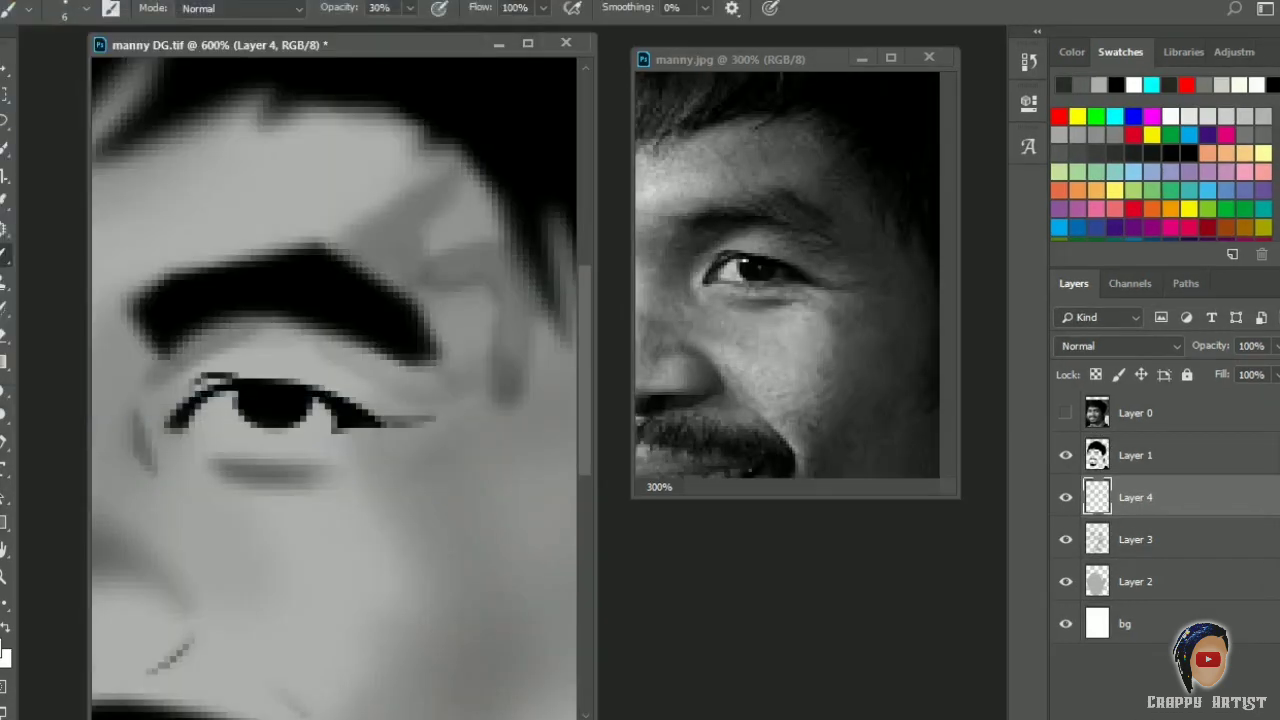
Soften the shading beside the outer eye corner and upper cheek with a size 10 brush at 12% opacity
key(bracketright)
key(bracketright)
key(bracketright)
key(bracketright)
text(12)
drag(400, 400, 280, 400)
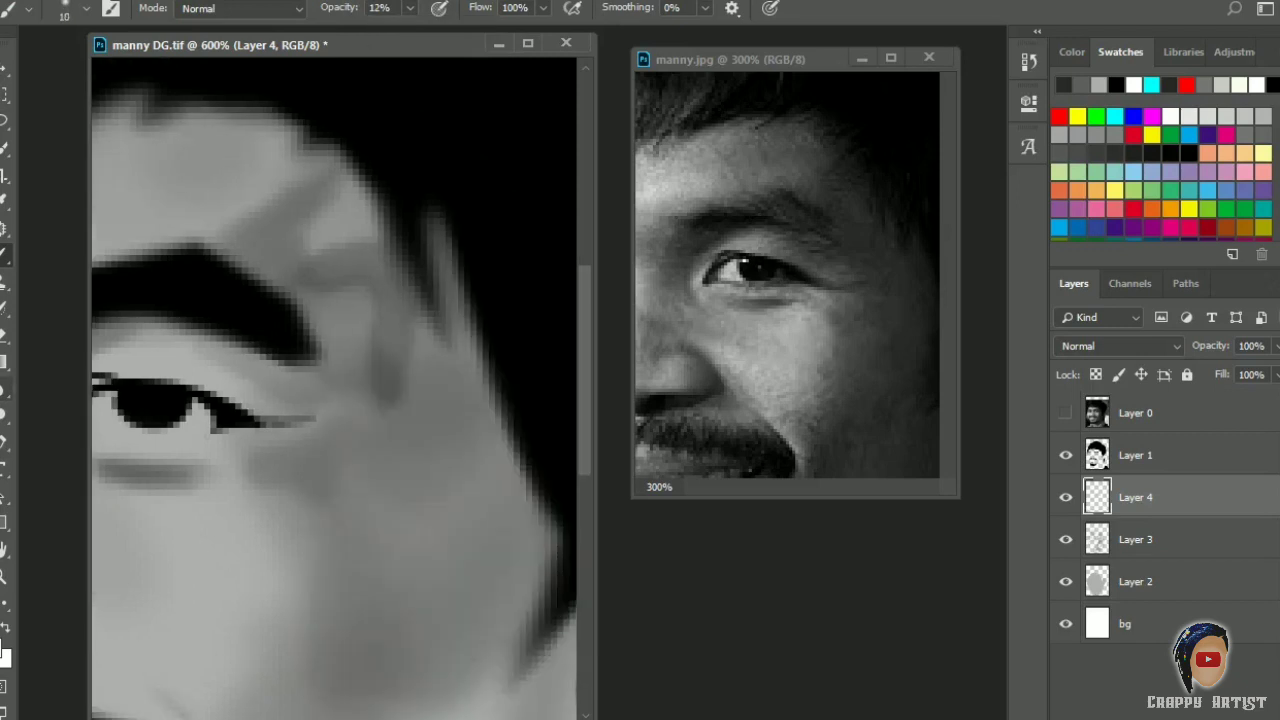
Add a new layer and set the foreground colour to near-black 050505
key(ctrl+plus)
scroll(330, 400, left, 2)
key(ctrl+shift+alt+n)
key(i)
click(5, 645)
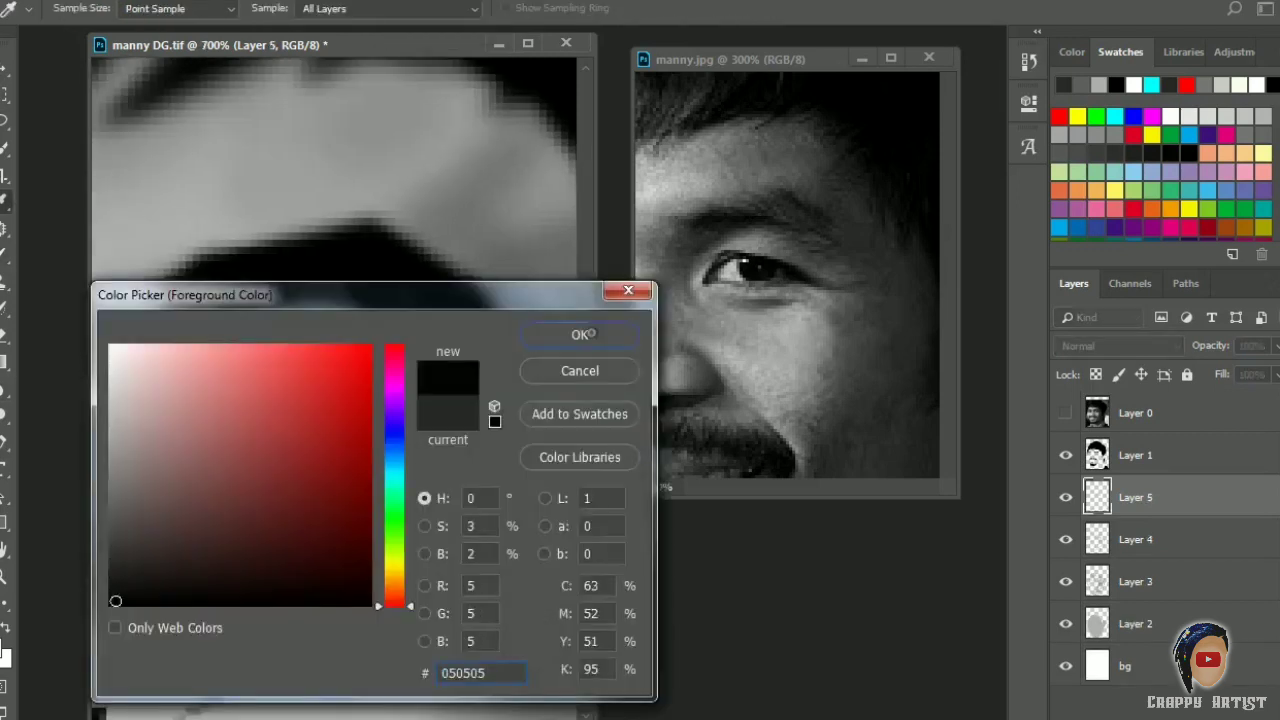
click(580, 334)
Paint the eyelid, under-eye and nose-side creases, and the nostril edge, with a size 1 brush at 17% opacity
key(b)
mouse_move(215, 440)
mouse_down()
mouse_move(370, 446)
mouse_move(390, 430)
mouse_move(250, 414)
mouse_up()
drag(246, 470, 395, 474)
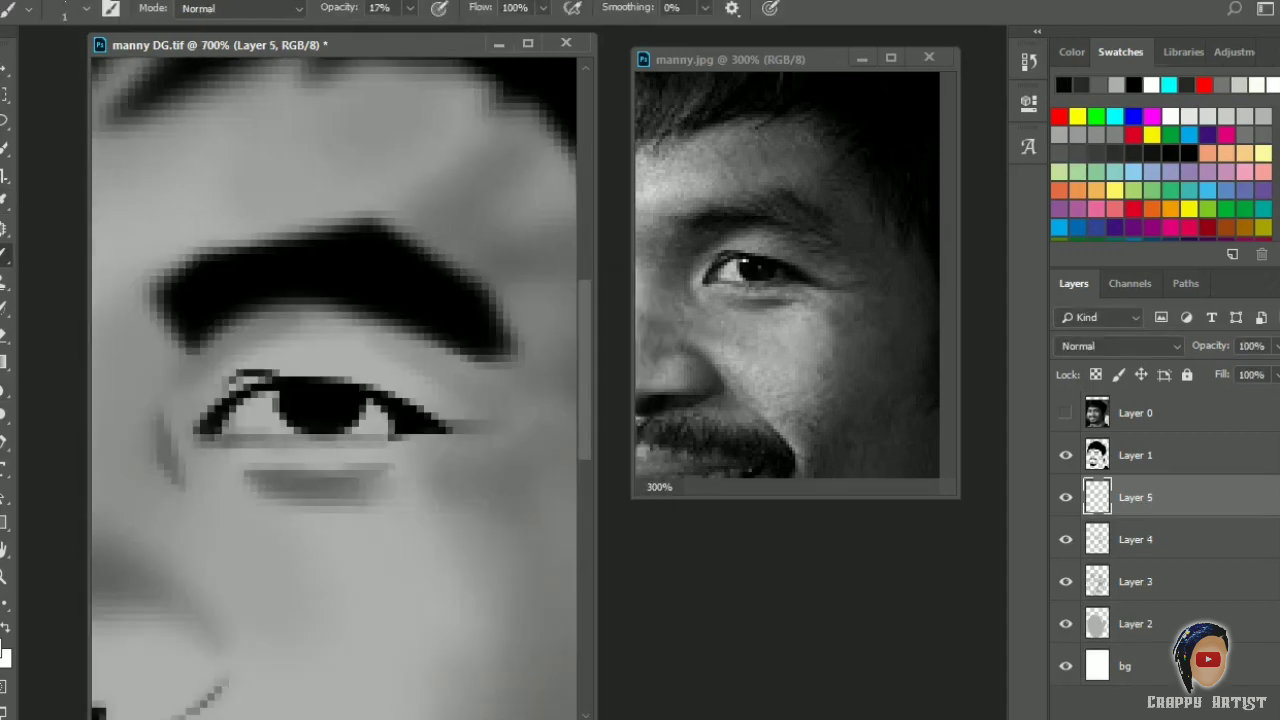
drag(190, 460, 145, 310)
drag(300, 450, 380, 285)
drag(300, 512, 255, 550)
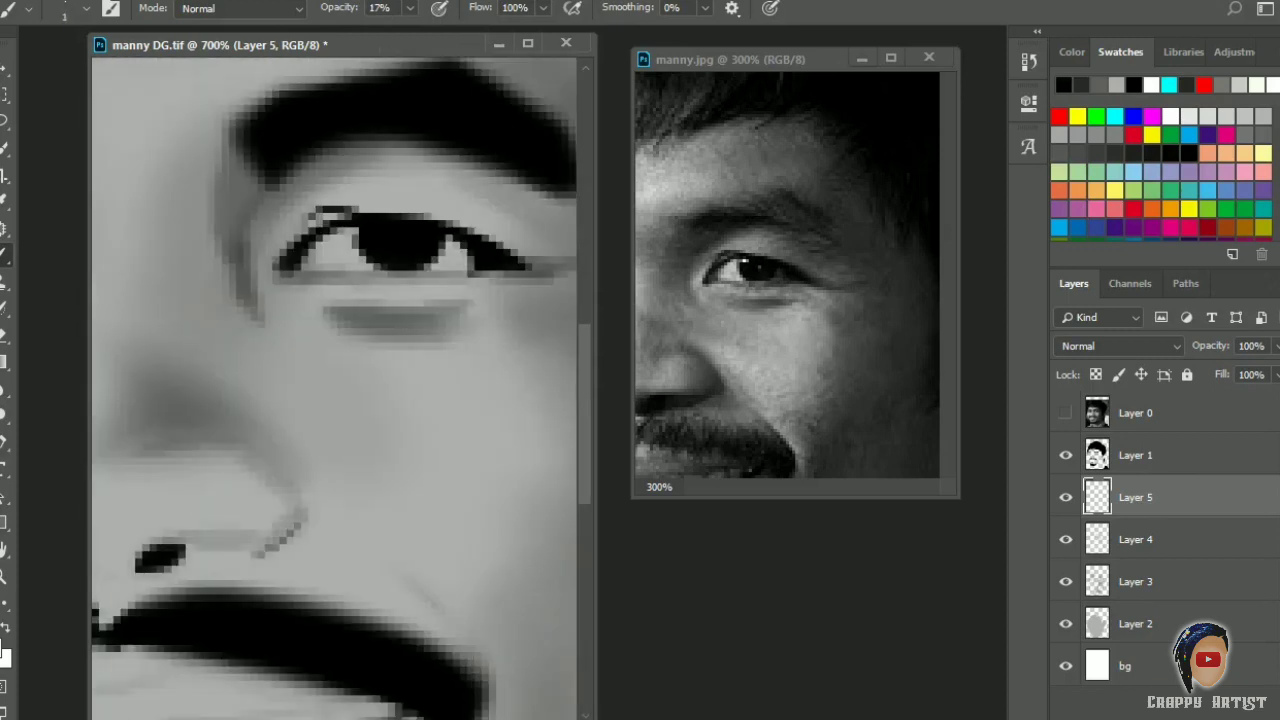
drag(285, 474, 300, 542)
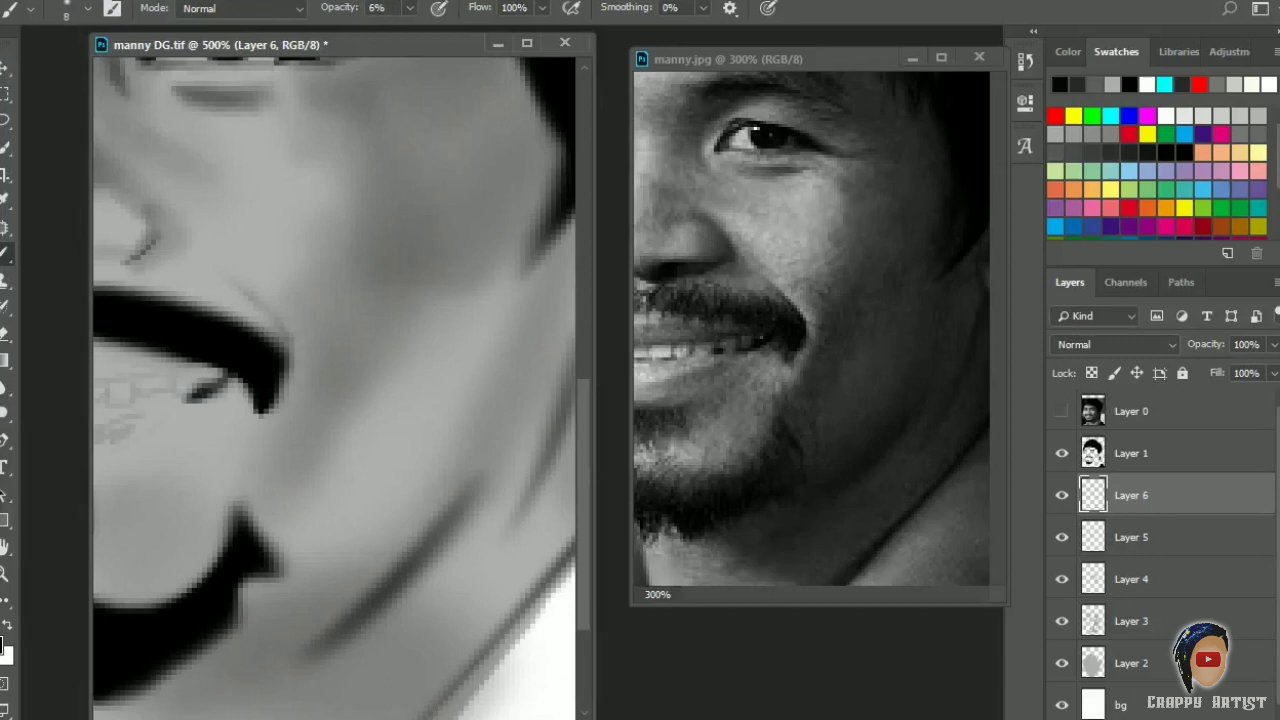
Darken the jawline and neck folds on Layer 6 with soft, low-opacity brush strokes
drag(450, 475, 330, 610)
key(2)
key(5)
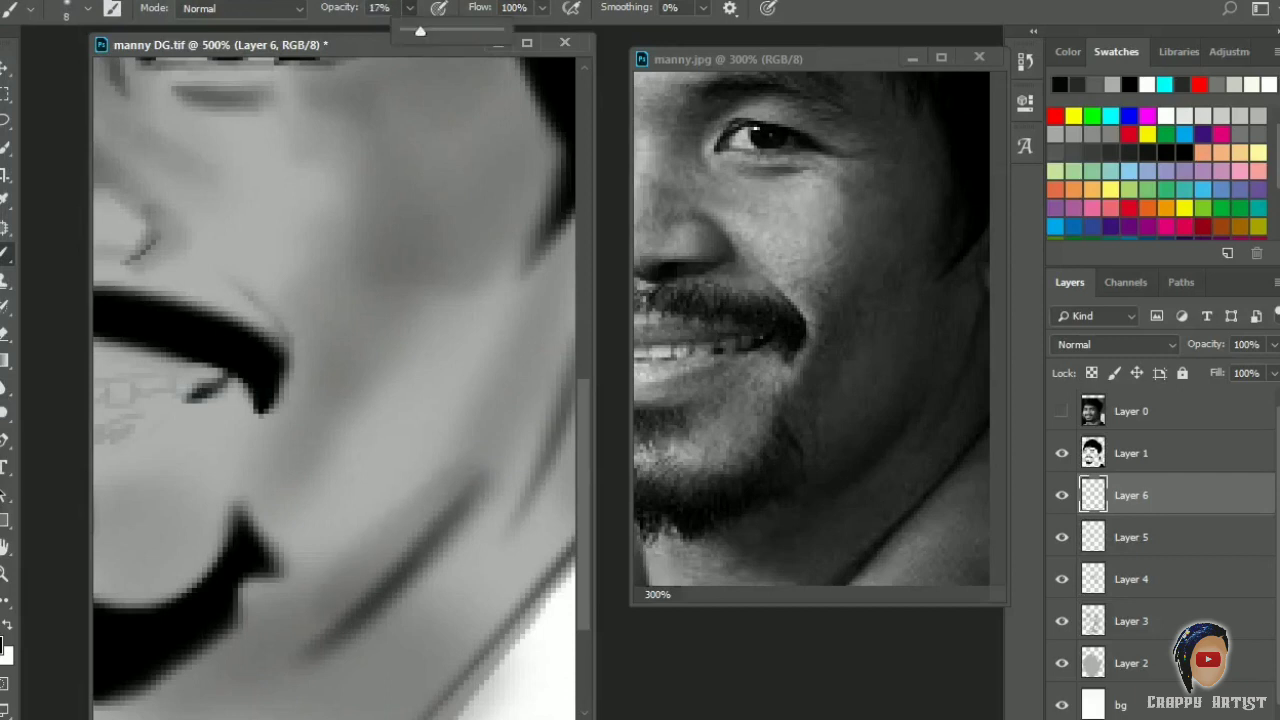
drag(510, 440, 320, 620)
drag(390, 500, 240, 630)
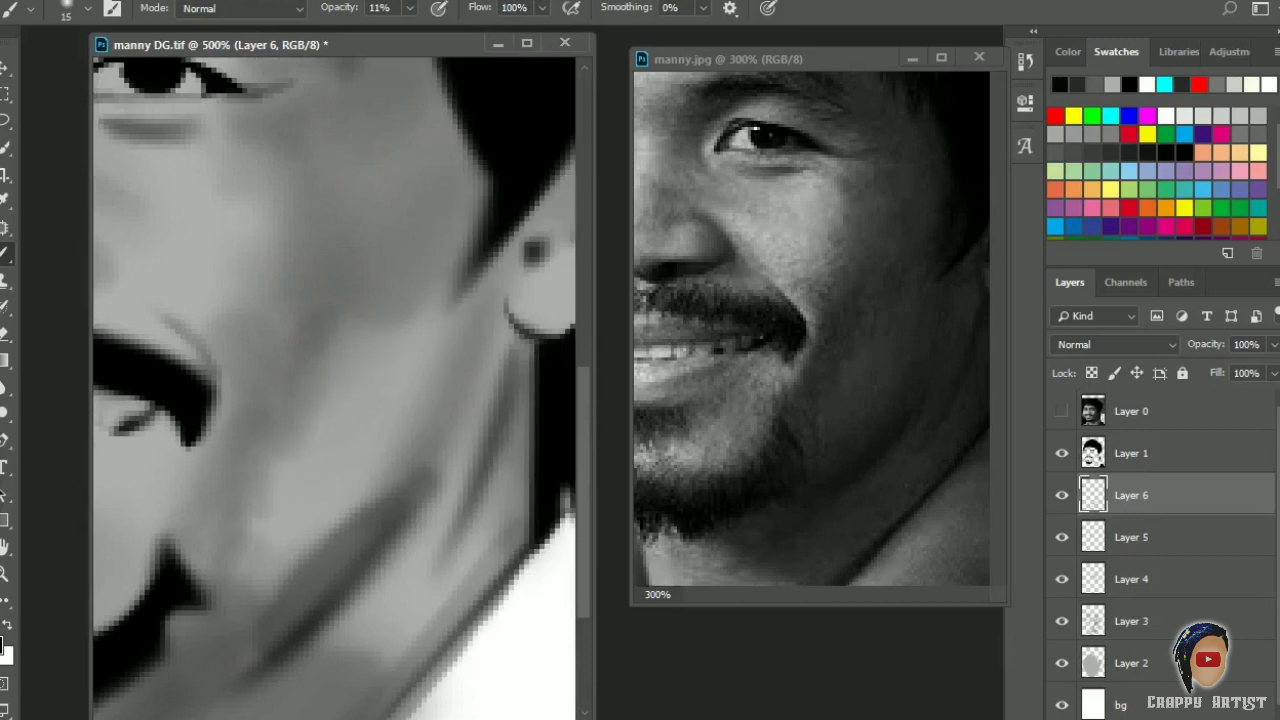
key(r)
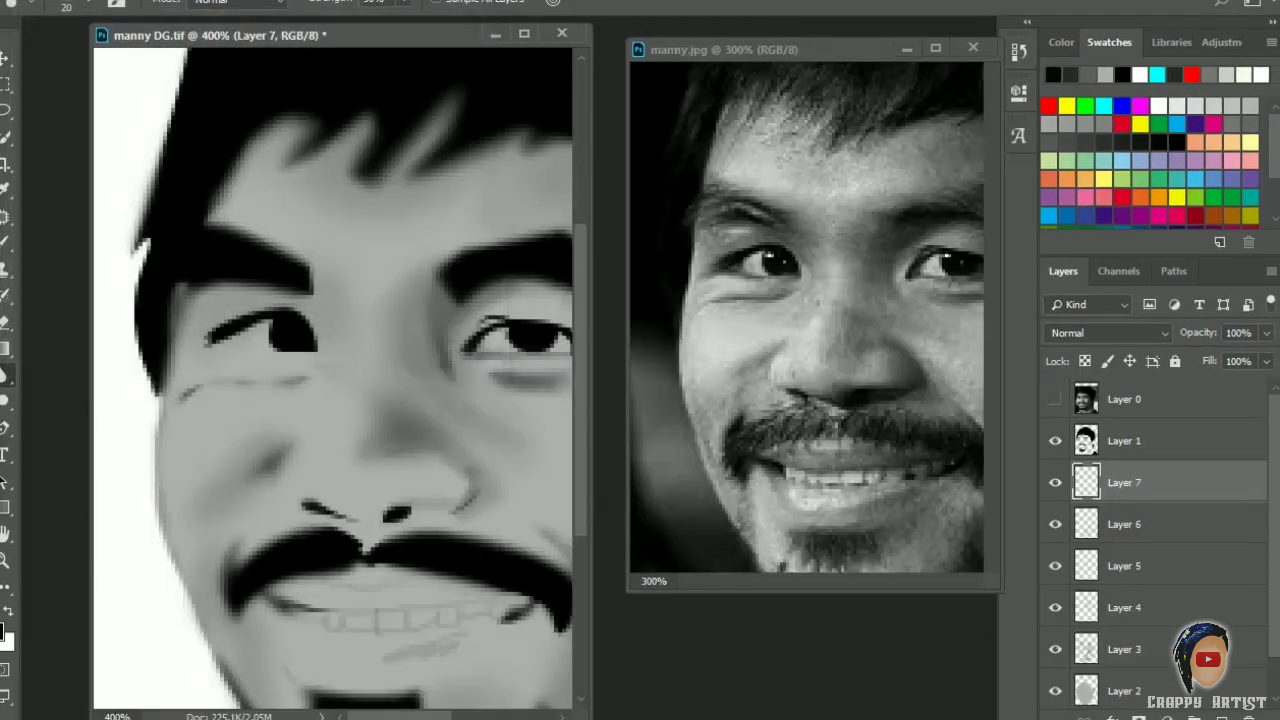
Shade the far cheek, smile crease, side of the nose bridge and nostril area on Layer 7 with a soft brush
key(b)
drag(185, 385, 255, 500)
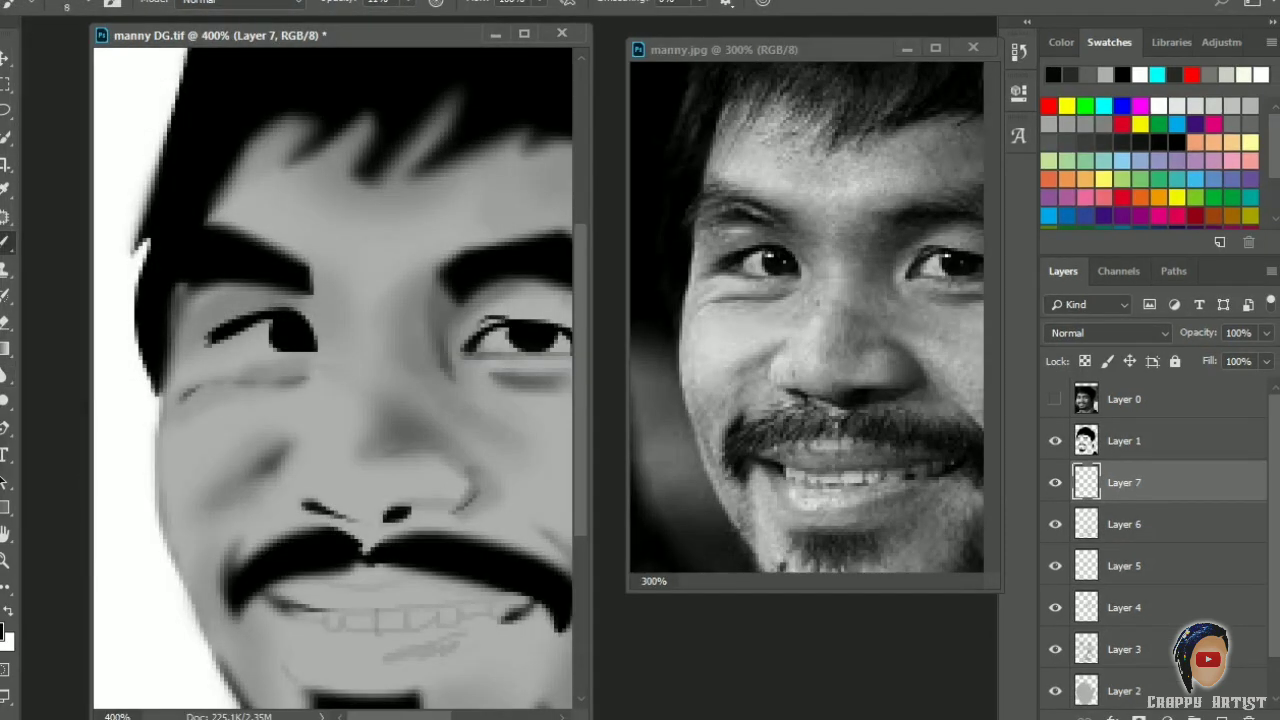
drag(195, 430, 210, 610)
drag(288, 468, 268, 508)
mouse_move(330, 288)
mouse_down()
mouse_move(345, 410)
mouse_move(320, 405)
mouse_up()
drag(326, 500, 395, 522)
key(r)
Add a new layer and draw fine dark lines for the far eye's lower lid, under-eye wrinkles and cheek crease
key(ctrl+shift+alt+n)
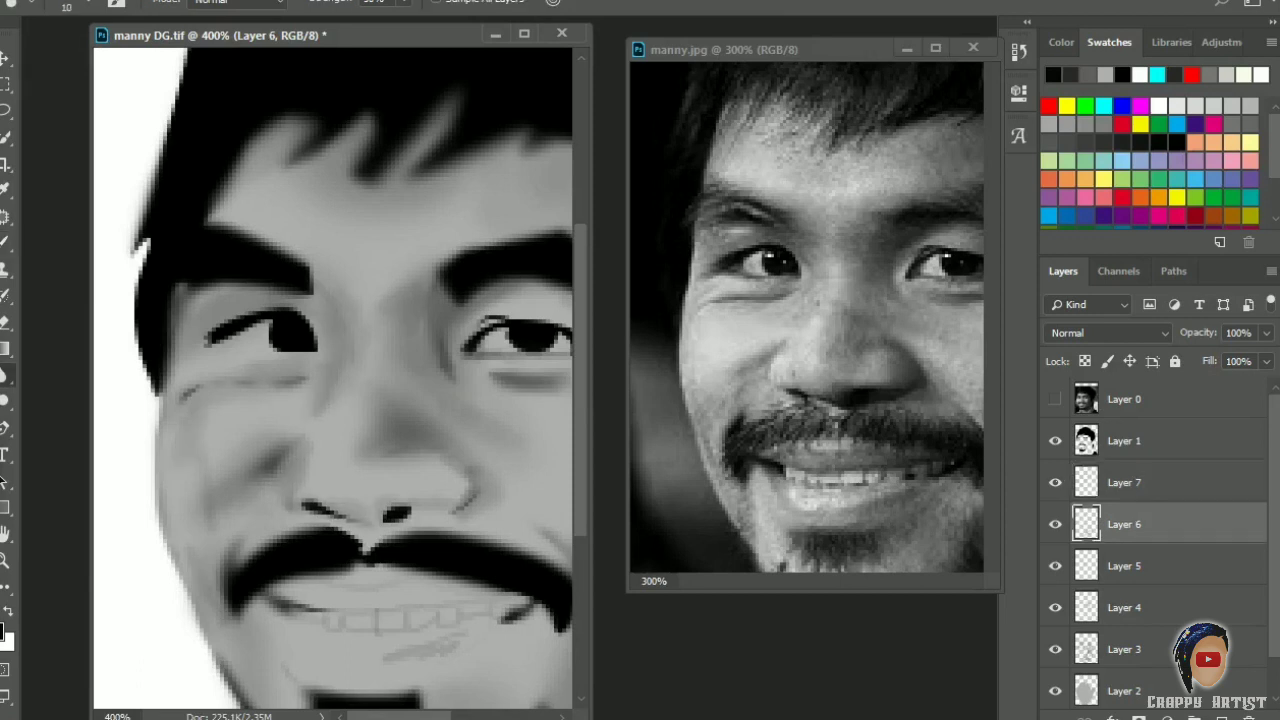
key(ctrl+plus)
scroll(334, 380, left, 2)
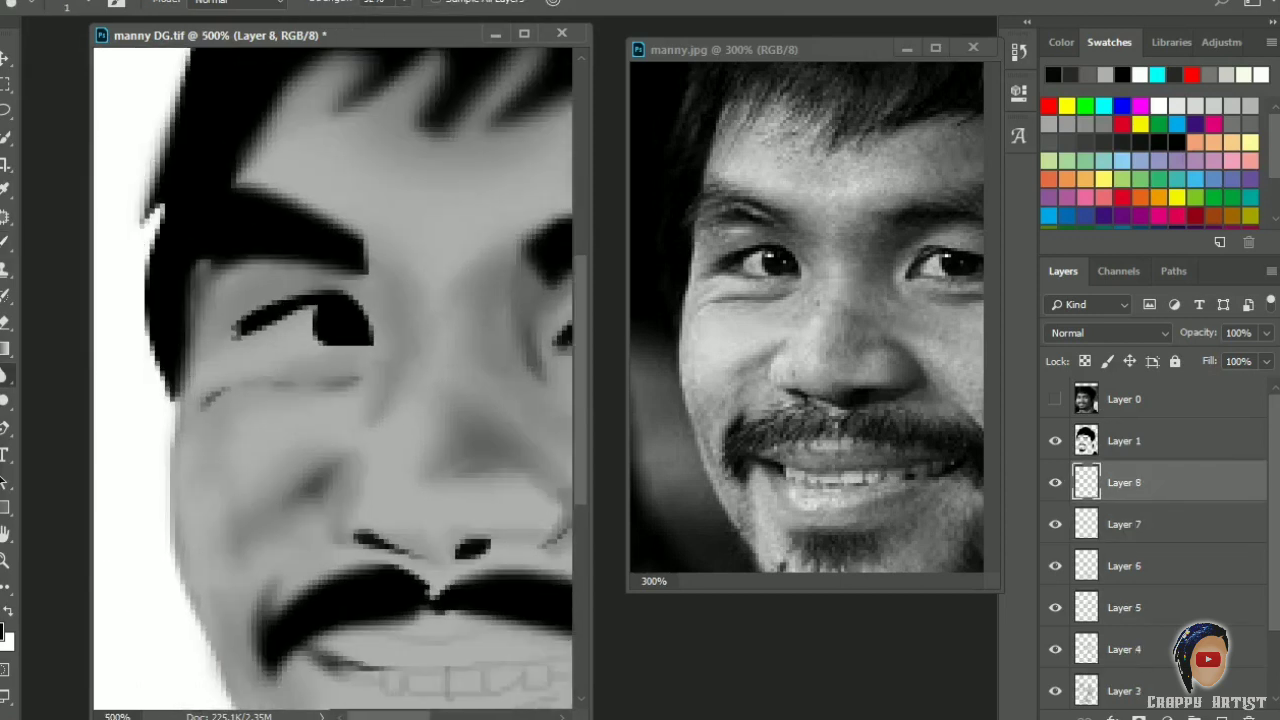
key(b)
drag(248, 338, 340, 346)
key(ctrl+z)
drag(202, 404, 358, 380)
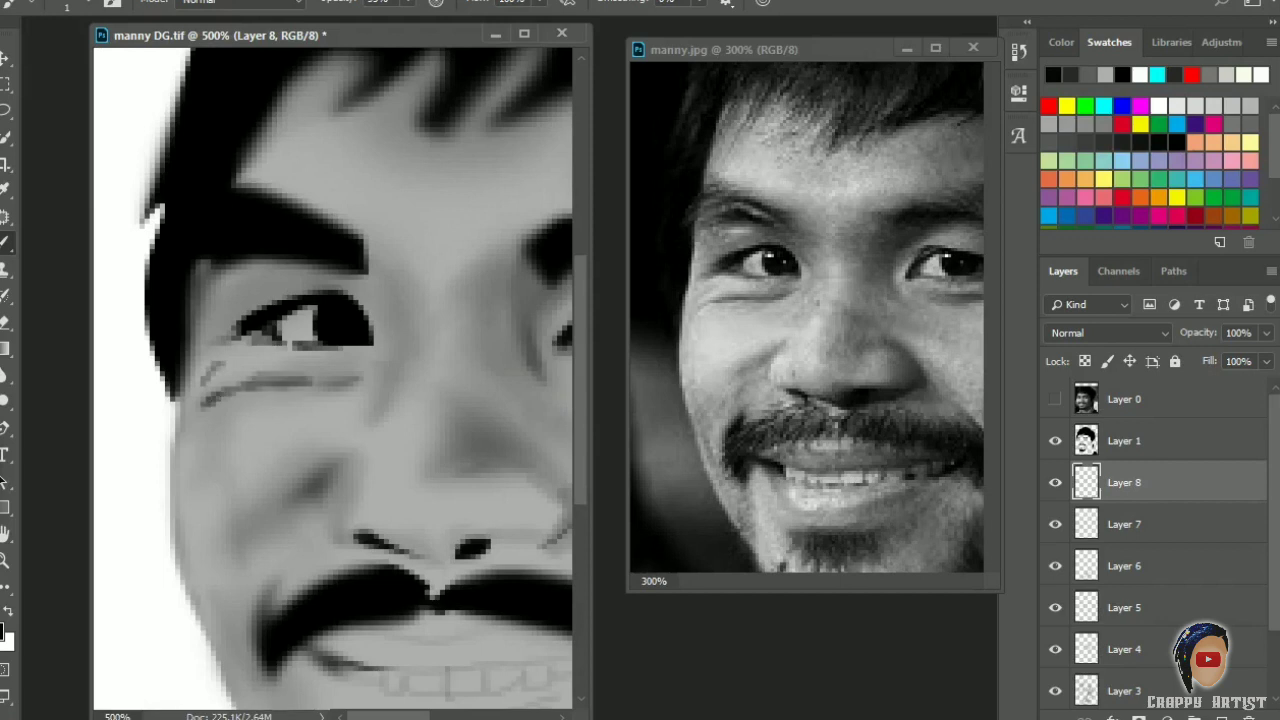
drag(345, 462, 314, 488)
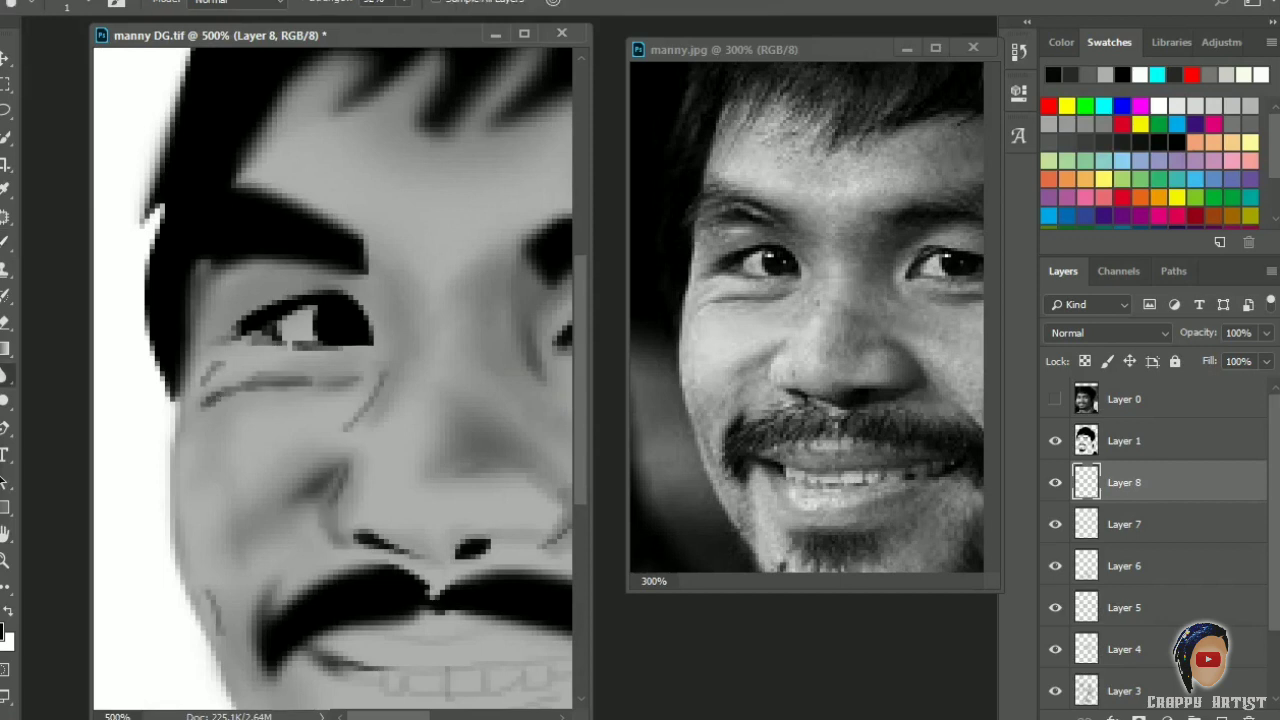
Smudge the far eye's lid line, under-eye wrinkles and cheek crease on Layer 8 so they blend into the skin
drag(202, 400, 360, 378)
drag(230, 318, 320, 300)
drag(366, 348, 345, 428)
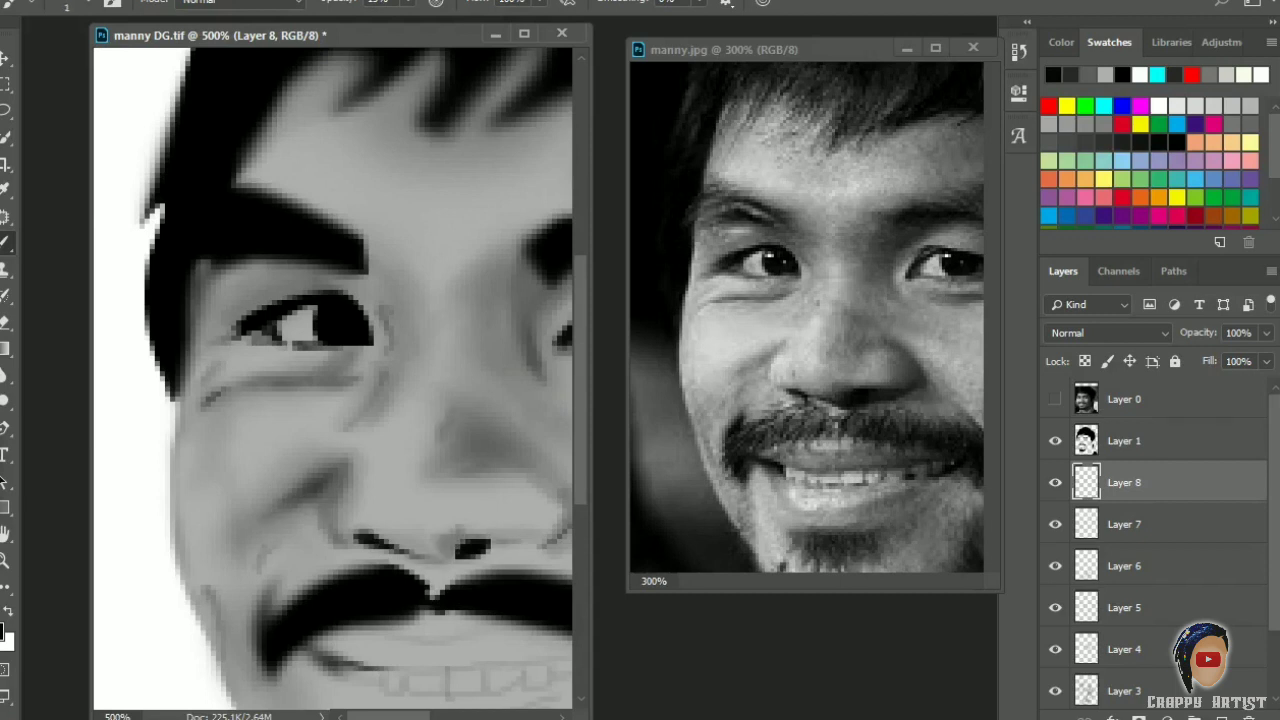
Shade the area under the nose, the lower lip, mouth corner and chin on Layer 8 with soft, low-opacity strokes
drag(450, 540, 525, 550)
drag(390, 625, 484, 628)
scroll(333, 380, down, 5)
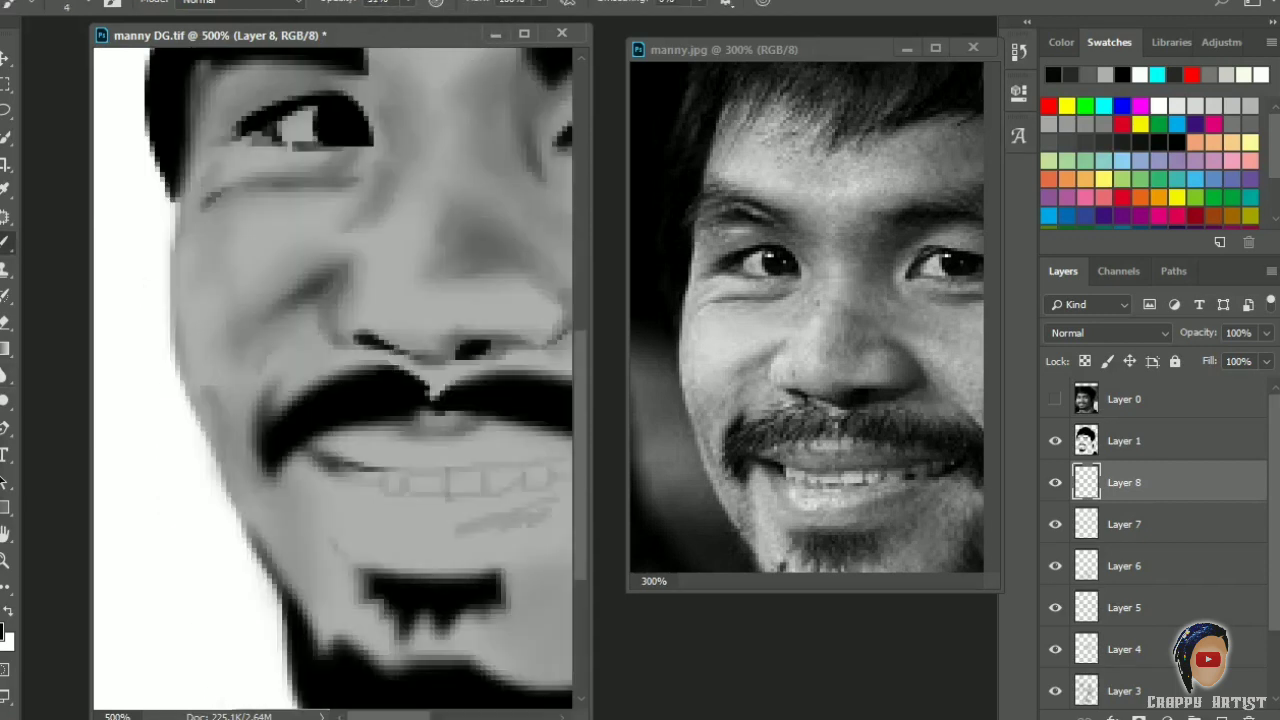
drag(276, 475, 270, 560)
scroll(333, 380, left, 3)
scroll(333, 380, right, 3)
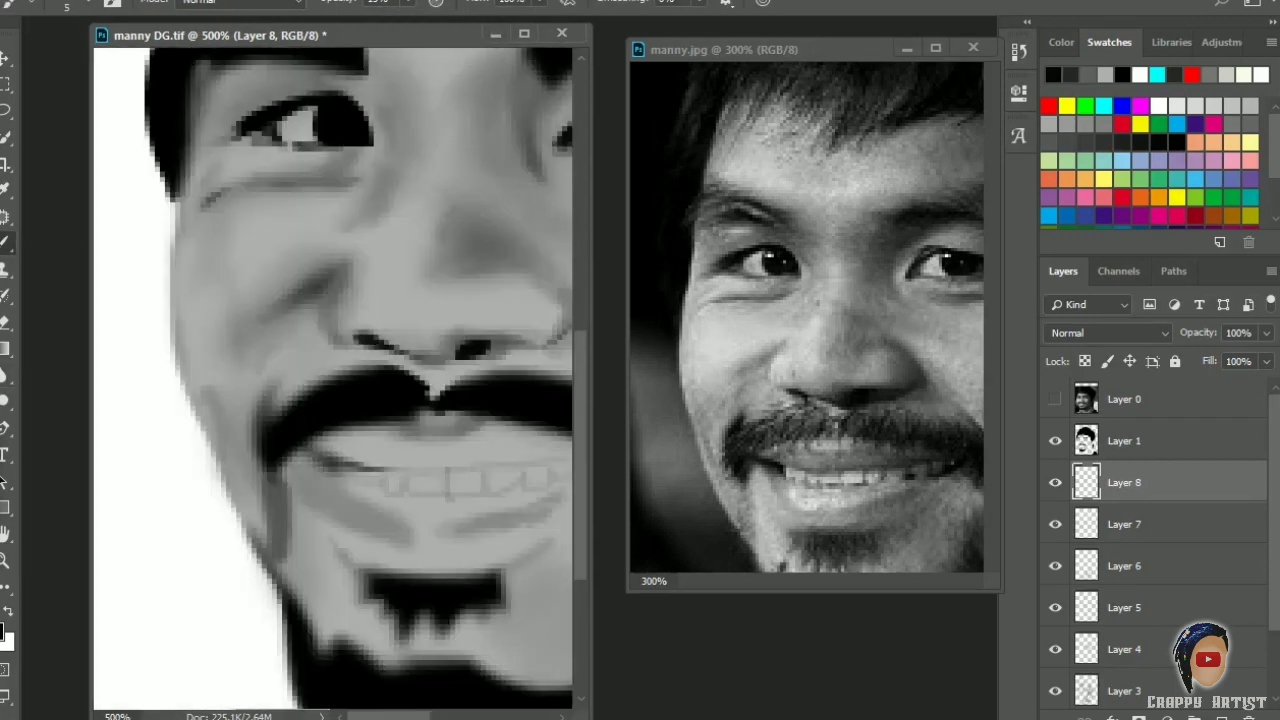
scroll(333, 380, down, 3)
key(r)
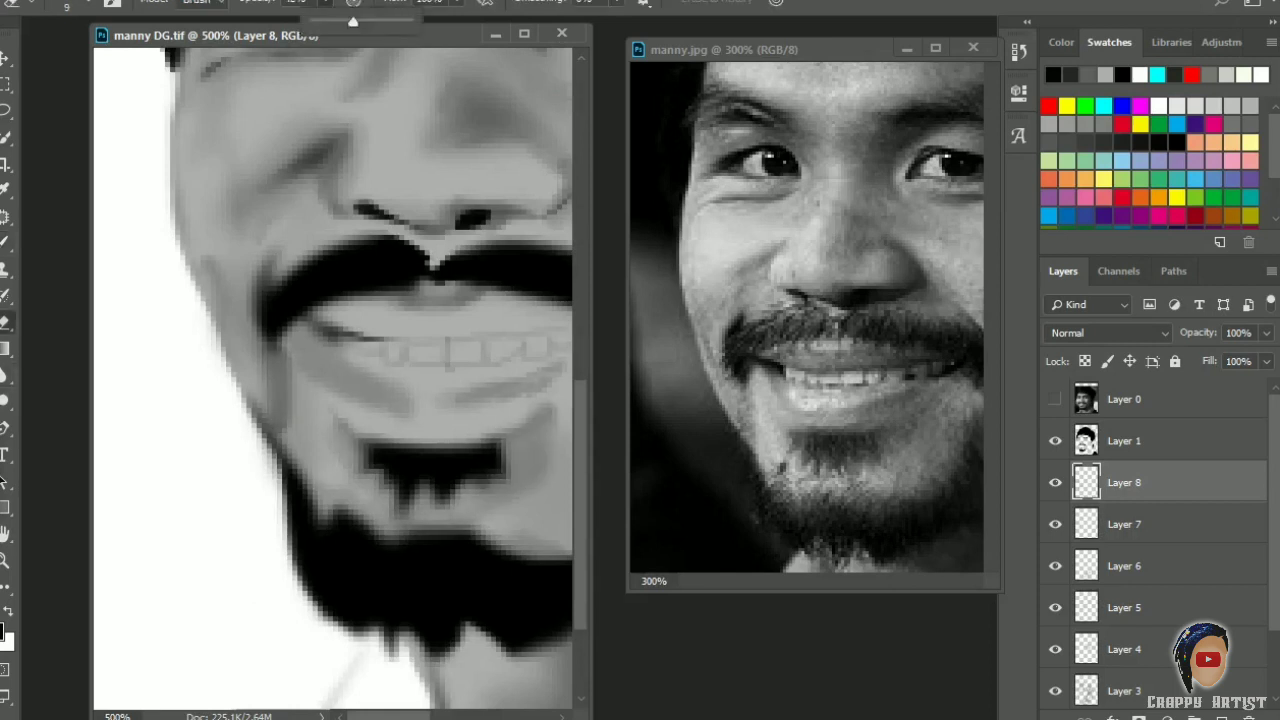
Paint soft white highlights along the nose bridge and tip on Layer 9, above the dark shapes
key(alt+bracketright)
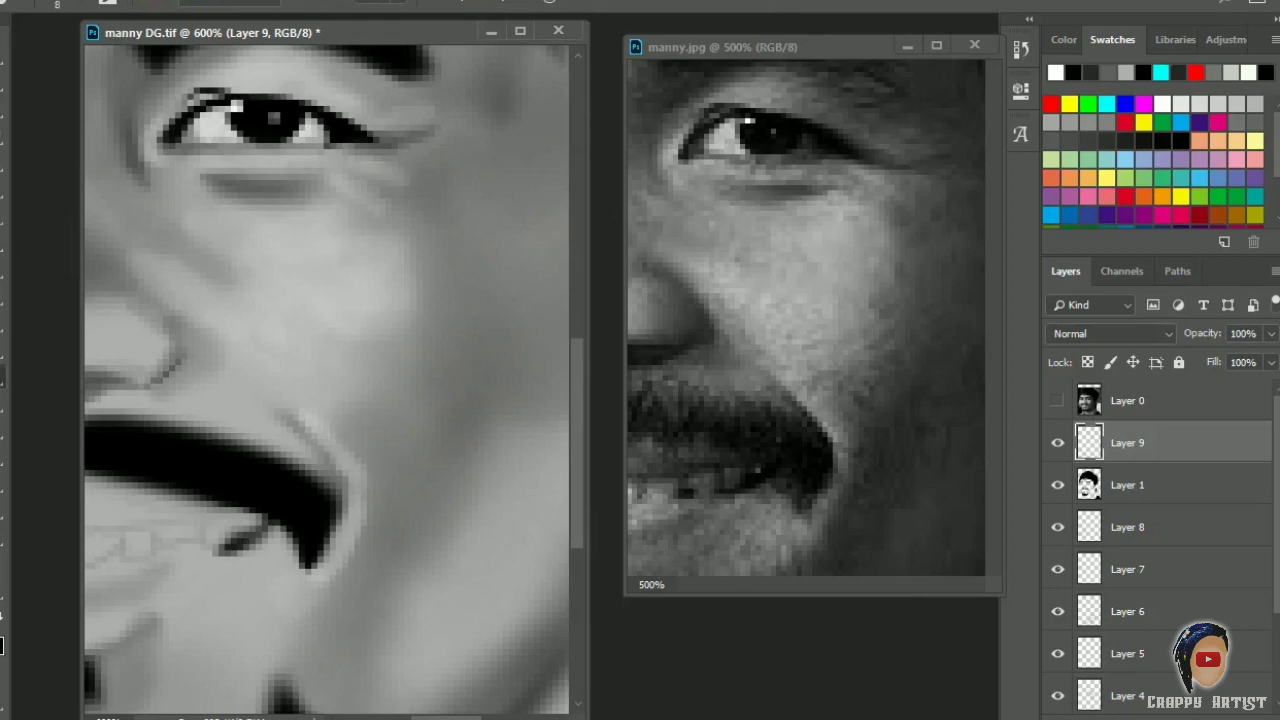
key(ctrl+minus)
key(ctrl+minus)
key(ctrl+minus)
key(ctrl+minus)
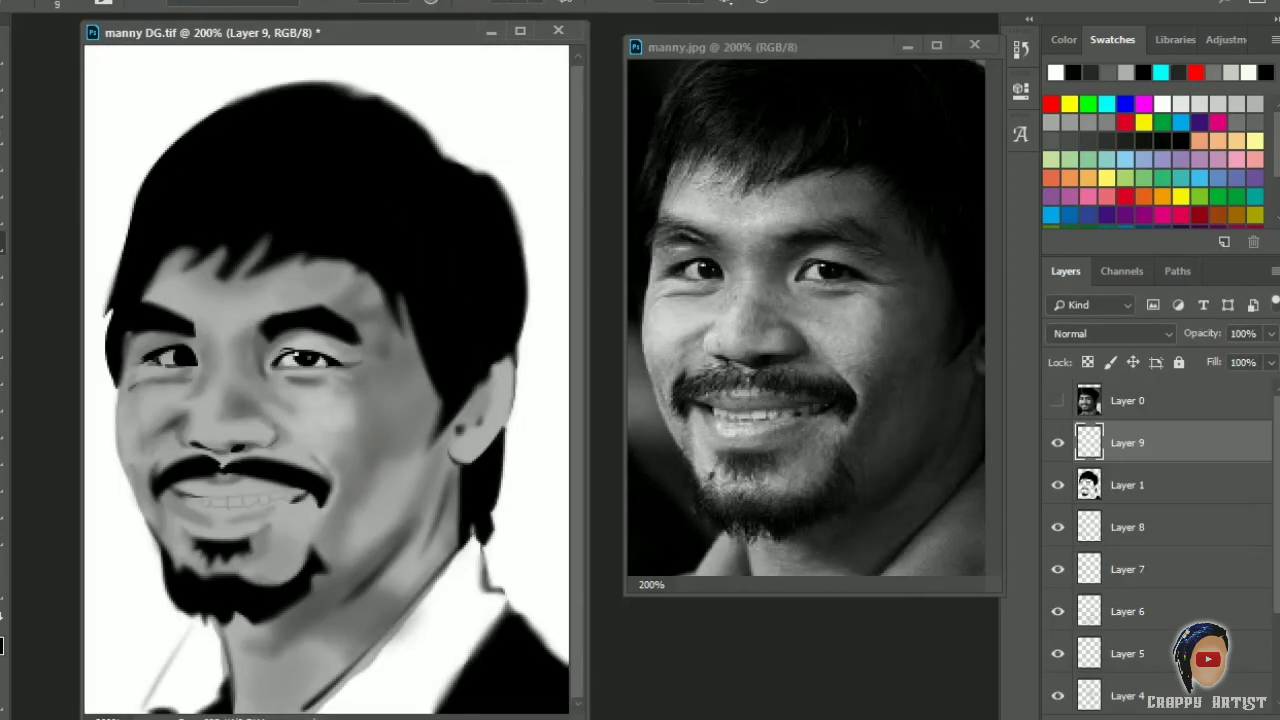
key(bracketright)
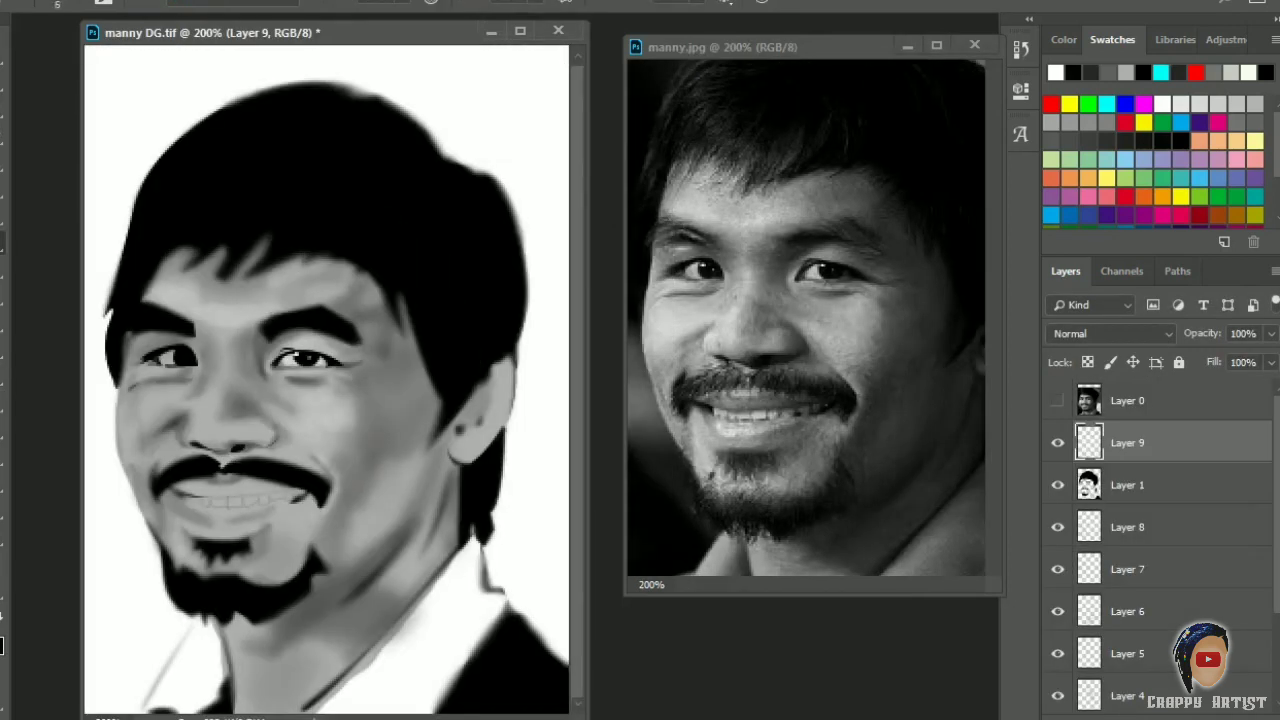
key(bracketleft)
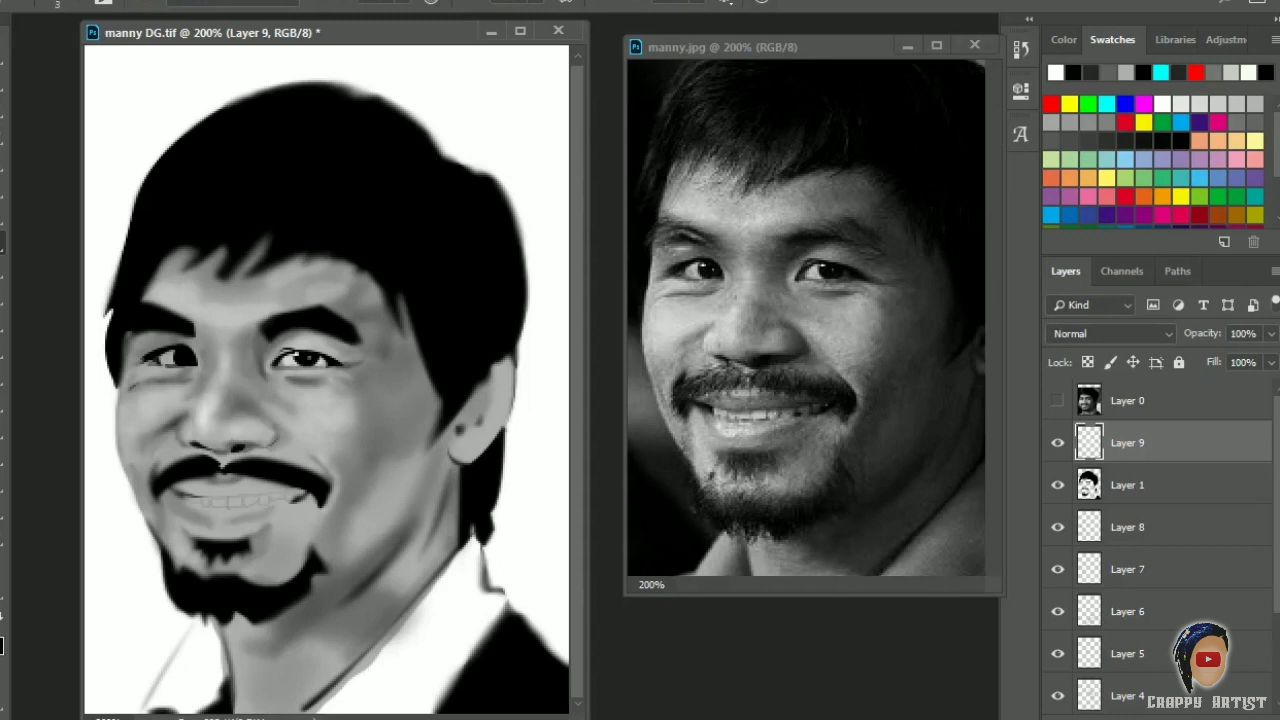
Add a catchlight to the far eye and soft highlights under the eye, on the cheek and across the forehead on Layer 9
key(ctrl+plus)
key(ctrl+plus)
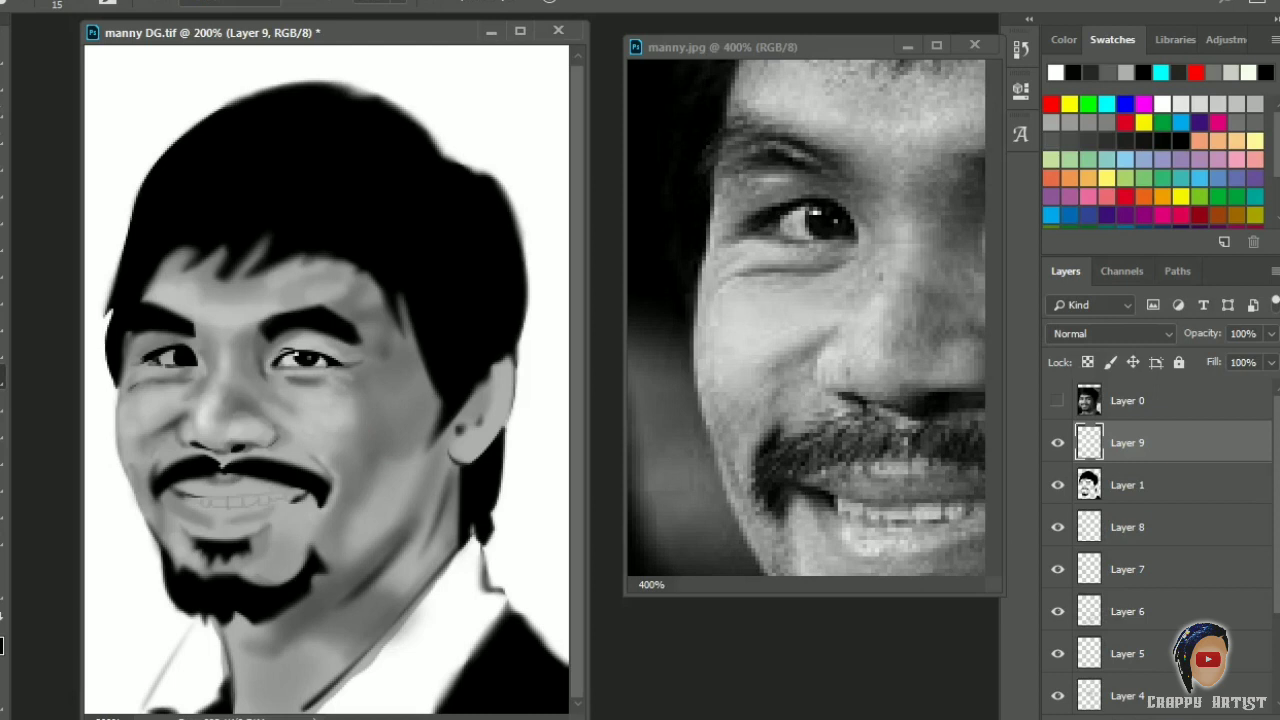
key(ctrl+plus)
key(ctrl+plus)
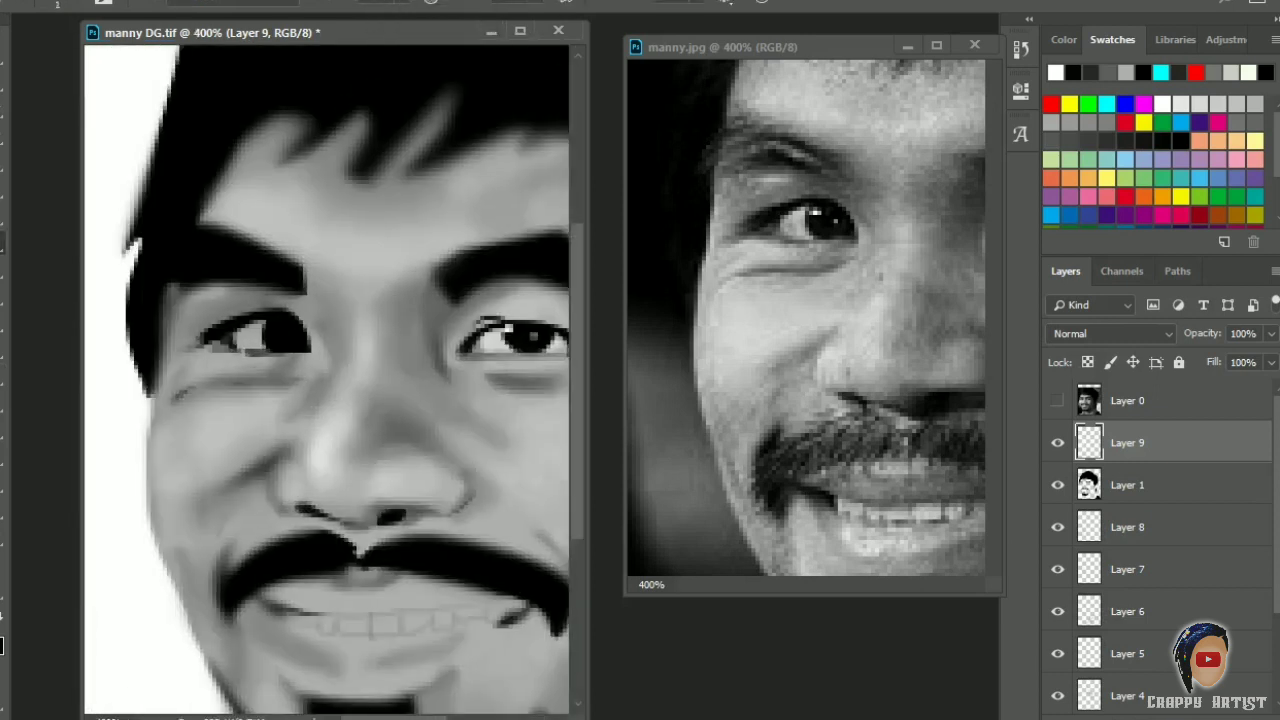
click(271, 325)
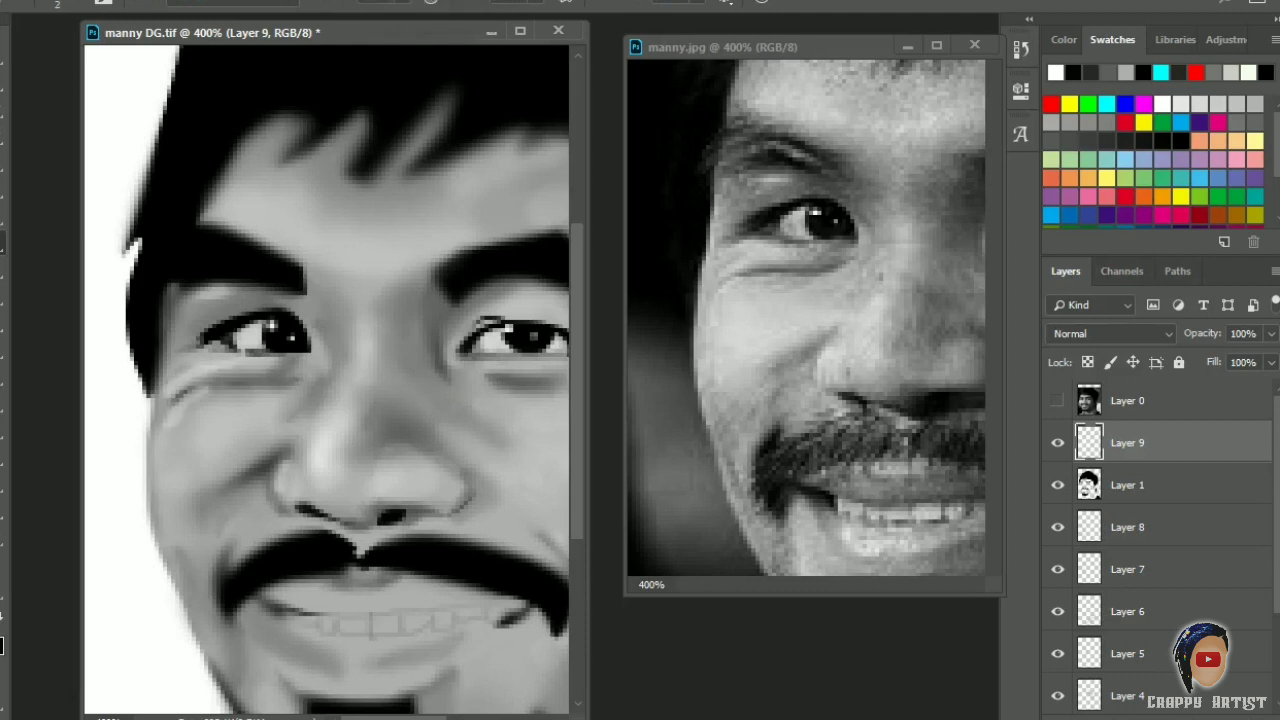
drag(210, 572, 190, 660)
drag(232, 212, 440, 240)
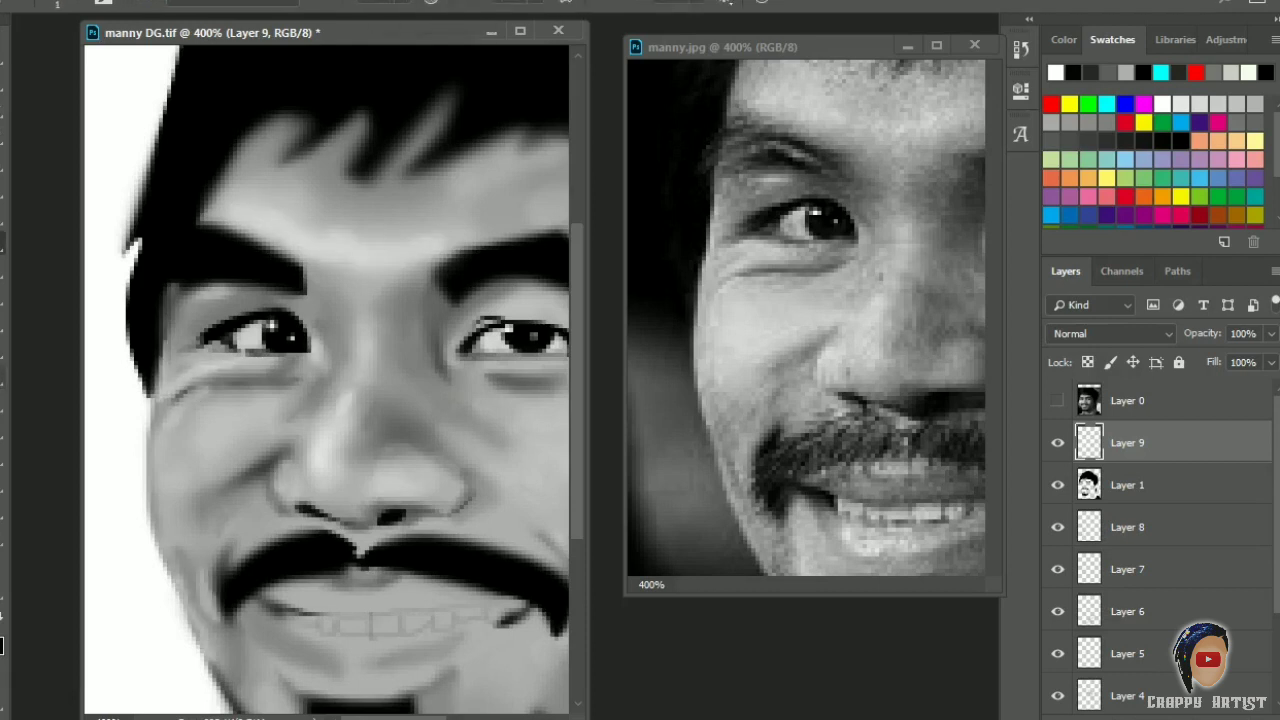
Add a new layer beneath the dark shapes and paint the ear's inner folds and lobe shadows from the reference
key(ctrl+0)
key(ctrl+Tab)
key(ctrl+Tab)
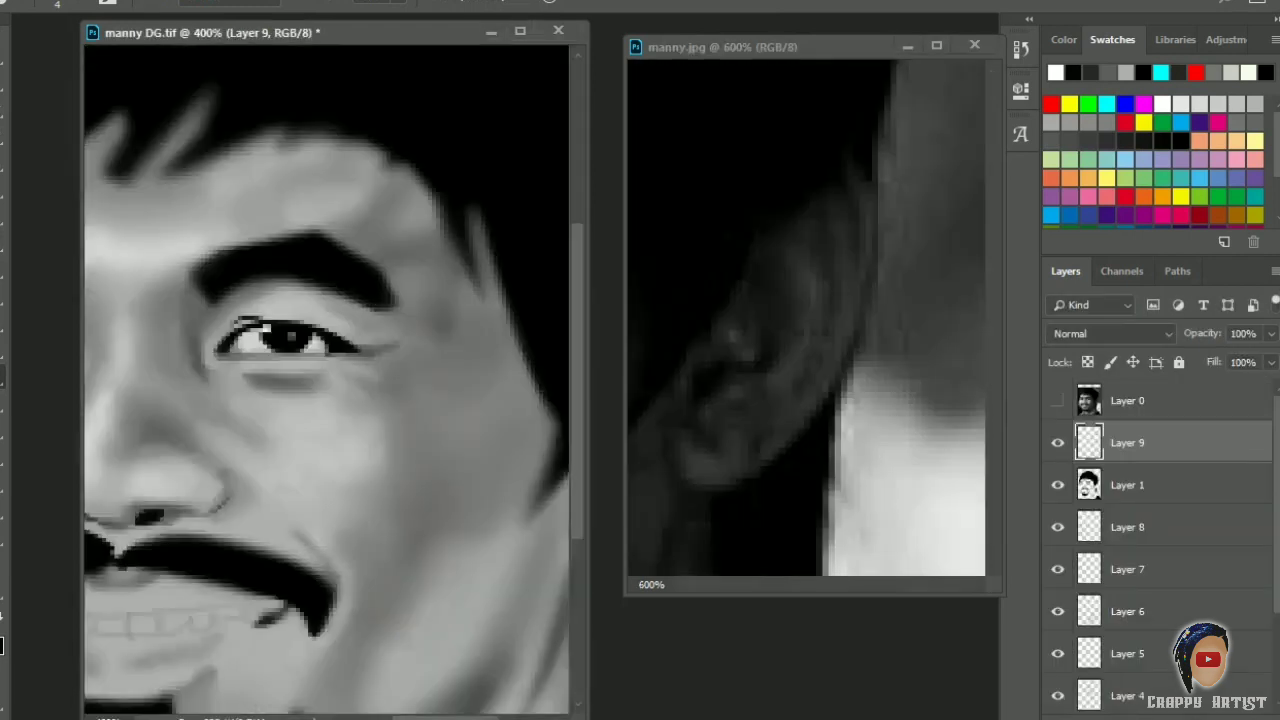
key(ctrl+shift+alt+n)
drag(500, 322, 498, 425)
drag(432, 398, 355, 515)
drag(410, 547, 385, 572)
drag(335, 595, 428, 565)
key(ctrl+alt+z)
key(ctrl+alt+z)
key(ctrl+alt+z)
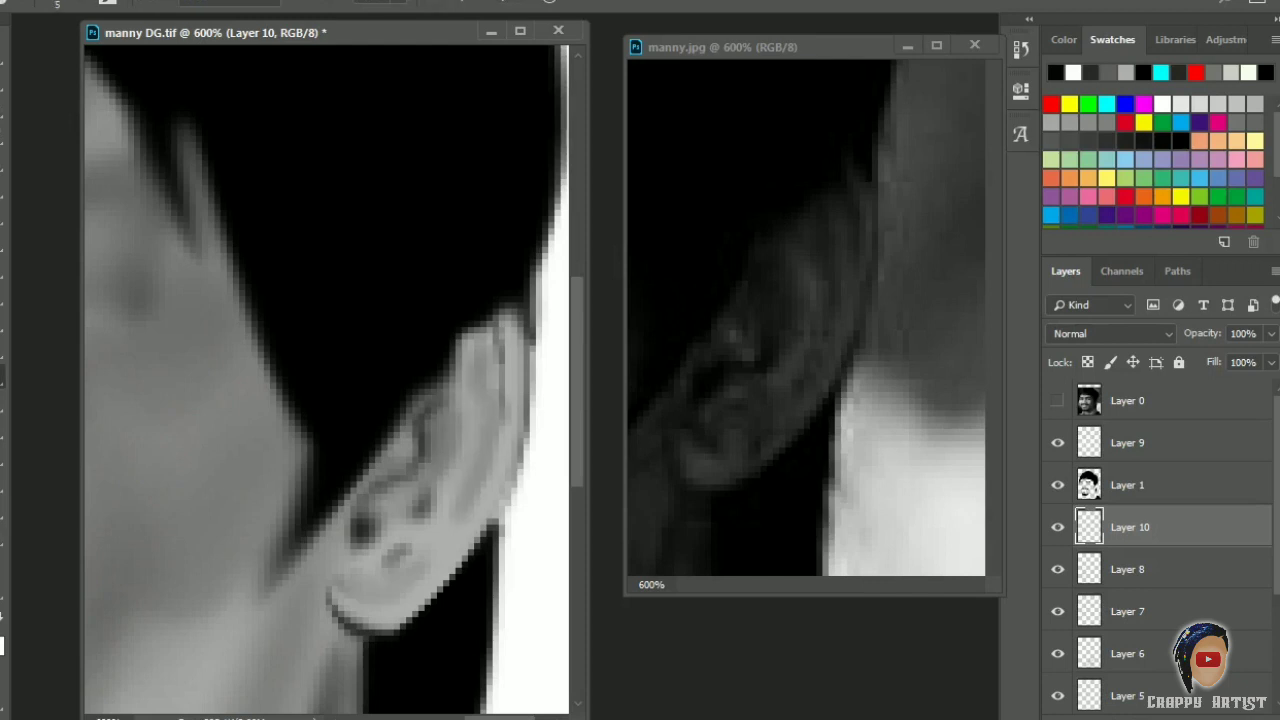
Darken the ear's inner folds and lobe further on Layer 10
key(ctrl+shift+z)
key(ctrl+shift+z)
key(ctrl+shift+z)
key(ctrl+shift+z)
key(ctrl+shift+z)
key(ctrl+shift+z)
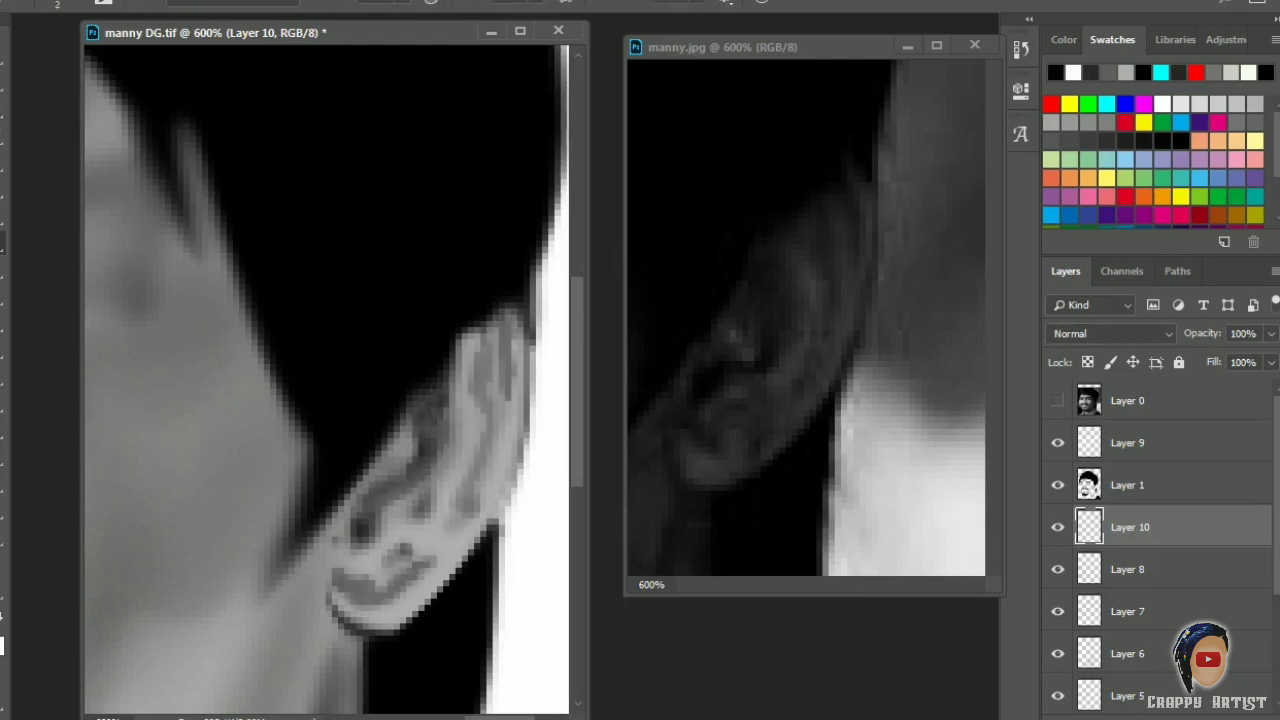
key(ctrl+shift+z)
key(ctrl+shift+z)
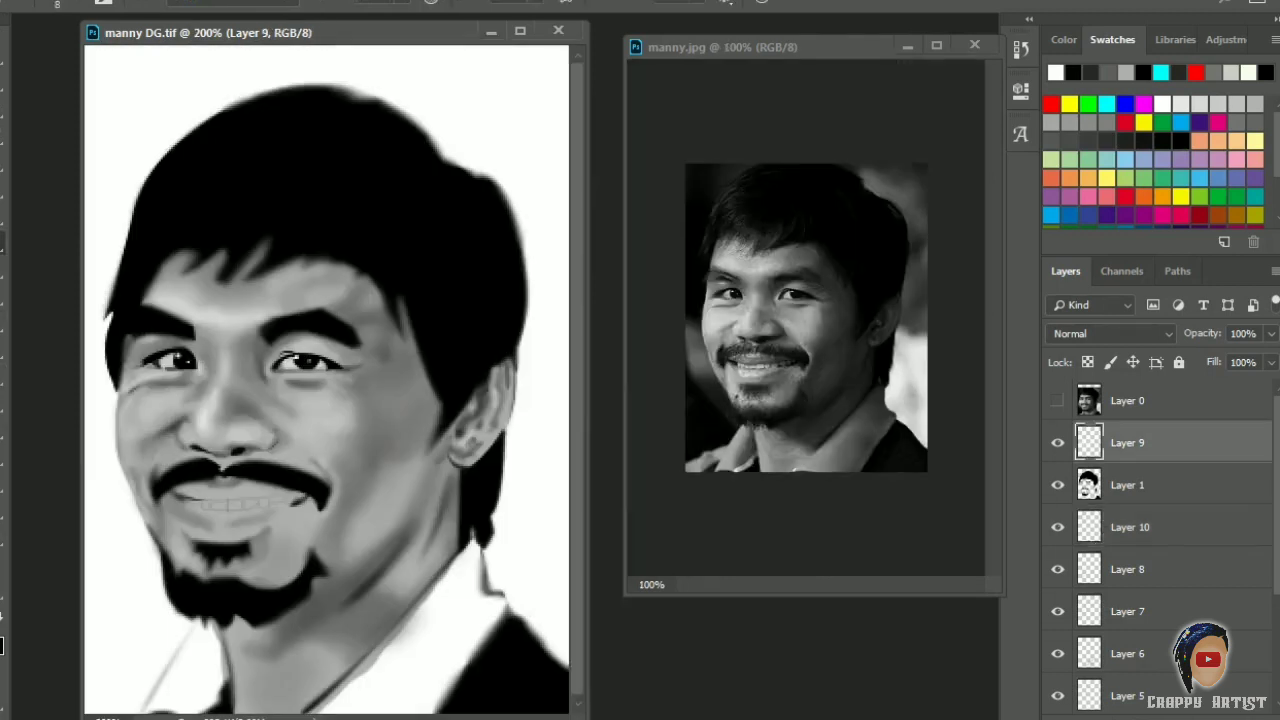
Paint and blend a soft highlight on the front of the neck on Layer 9
drag(250, 665, 305, 628)
right_click(280, 650)
key(Escape)
mouse_move(245, 690)
mouse_down()
mouse_move(325, 635)
mouse_move(320, 650)
mouse_move(262, 640)
mouse_up()
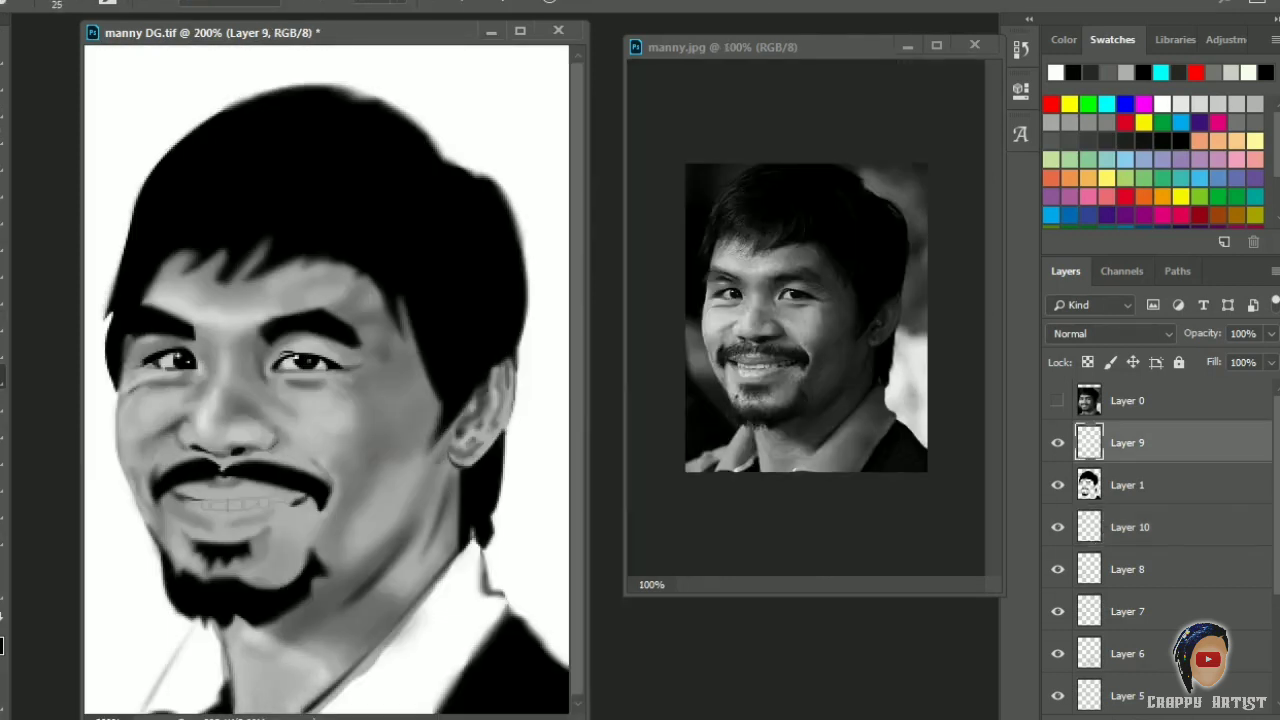
Add a new layer above Layer 9 and darken the near jawline and neck with a larger soft black brush
key(ctrl+shift+alt+n)
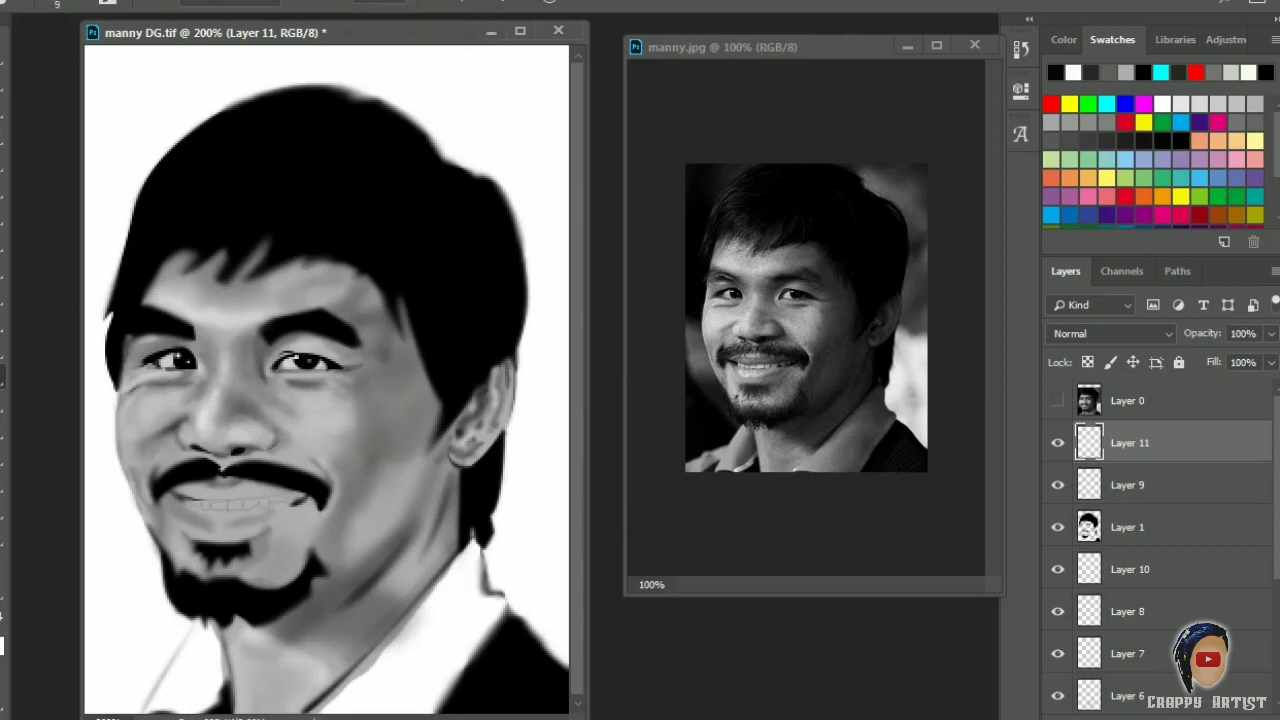
key(bracketright)
key(bracketright)
key(bracketright)
key(bracketright)
key(bracketright)
key(bracketright)
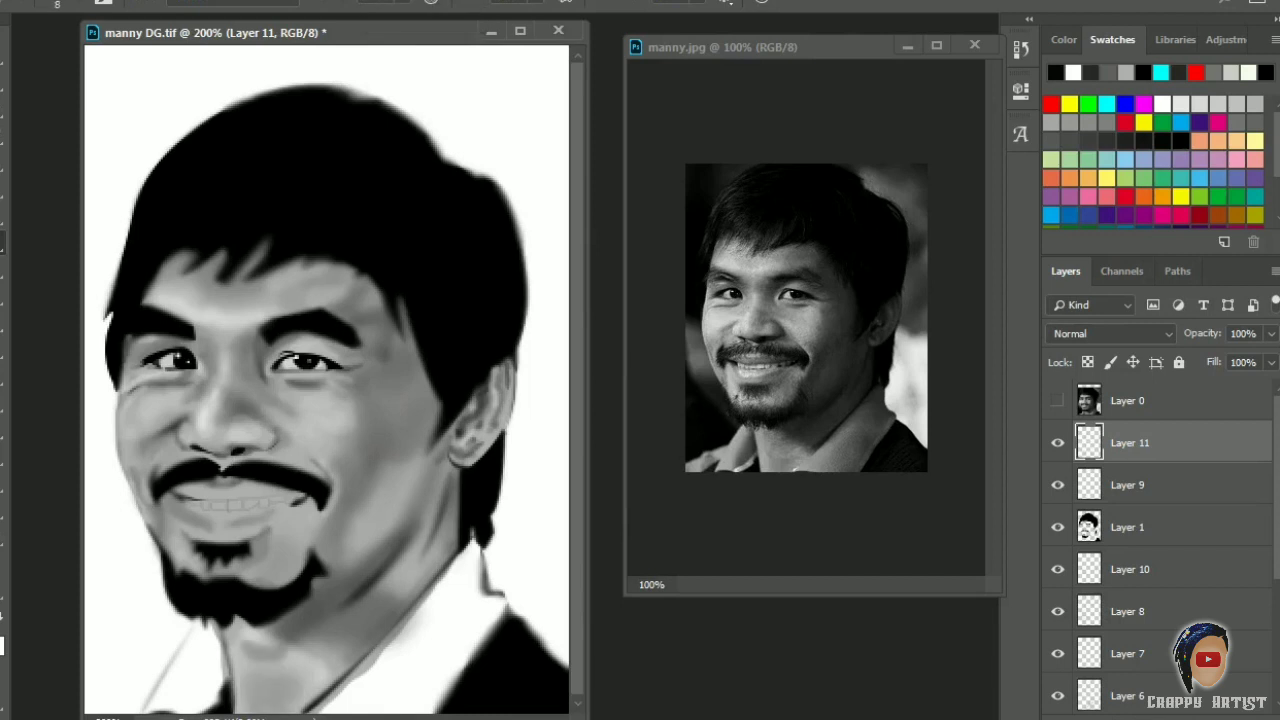
drag(440, 470, 360, 555)
Brighten the forehead, cheeks and chin on Layer 9 with a larger soft white brush
key(alt+bracketleft)
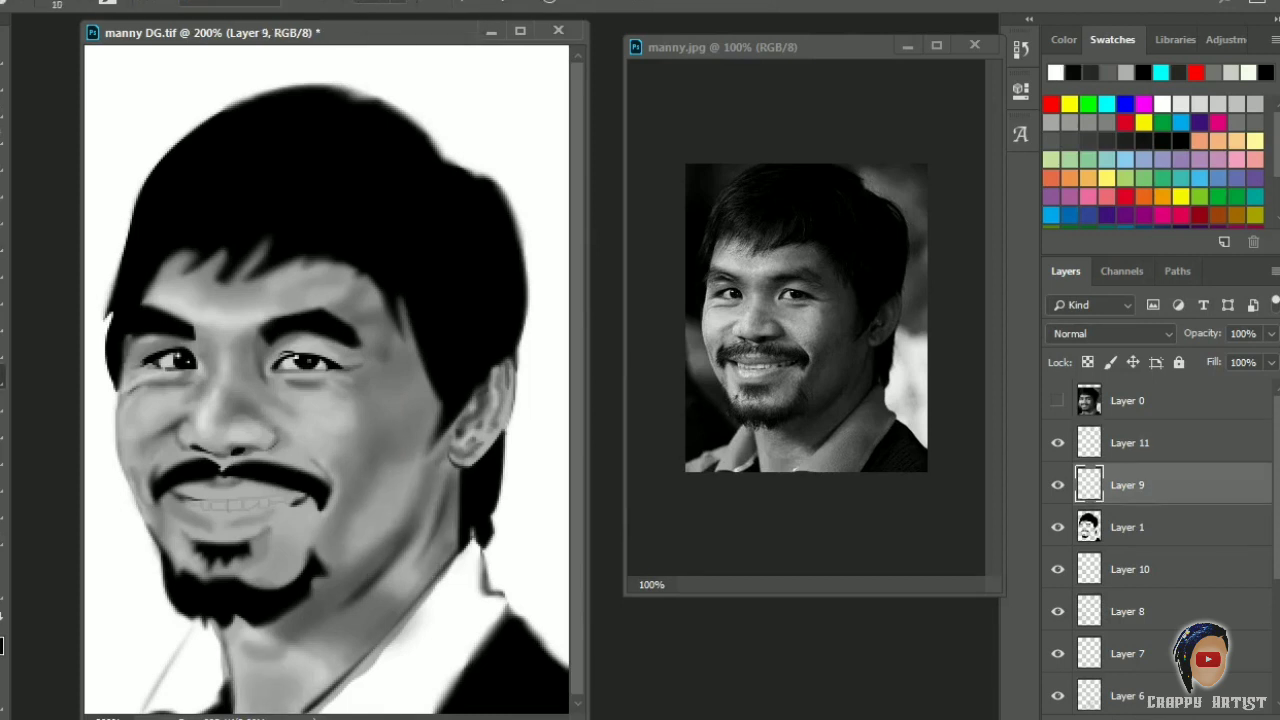
key(bracketright)
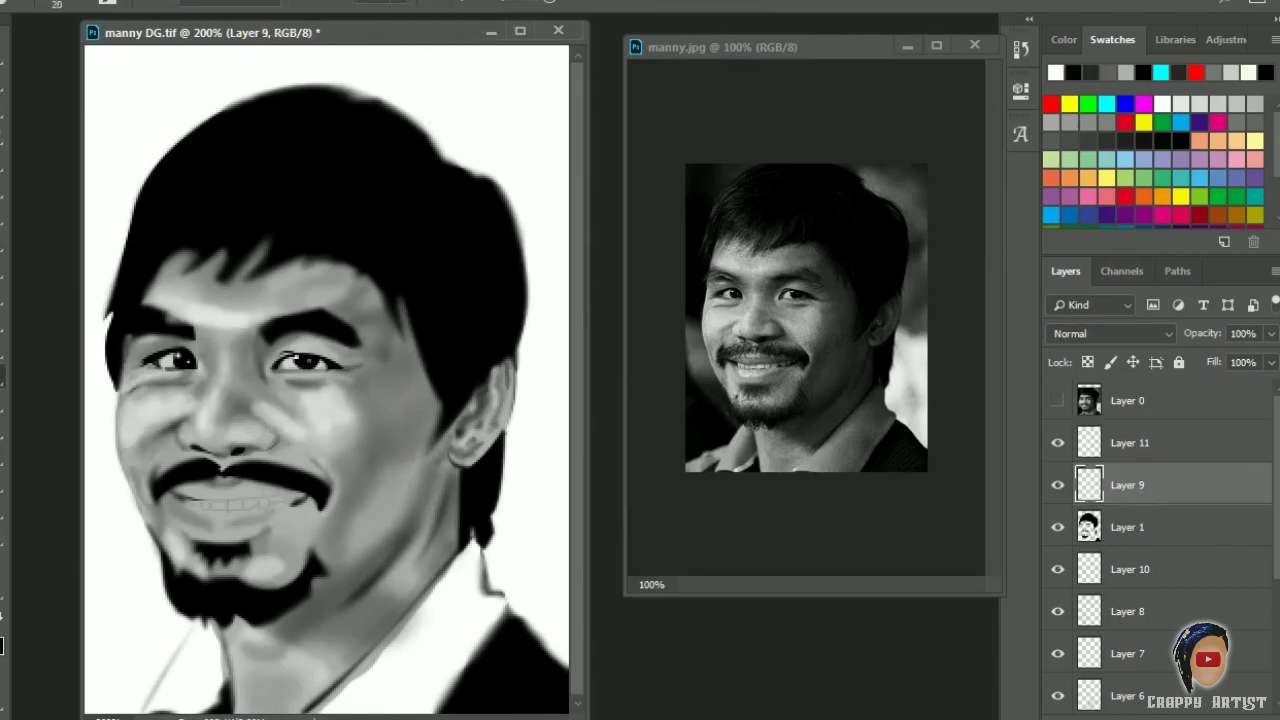
key(alt+bracketright)
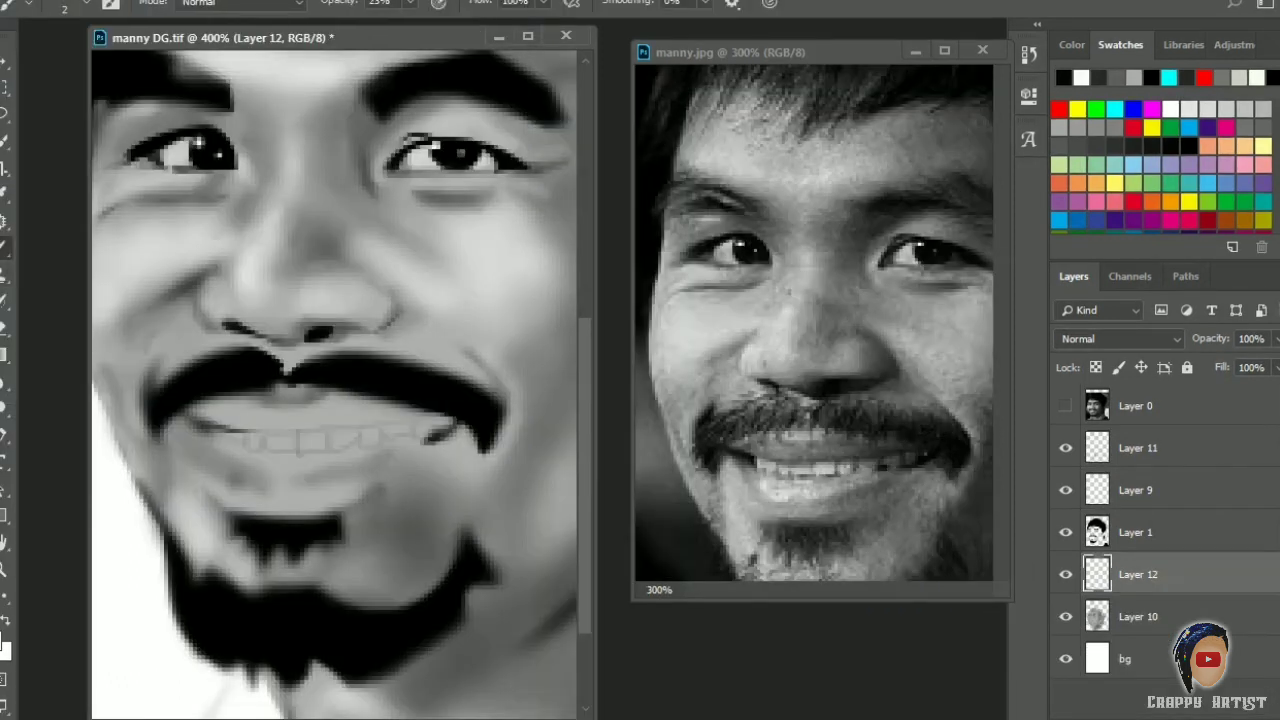
Darken the upper and lower lips on Layer 12 at 23% brush opacity and smudge the strokes smooth
mouse_move(182, 424)
mouse_down()
mouse_move(240, 478)
mouse_move(410, 434)
mouse_up()
key(bracketright)
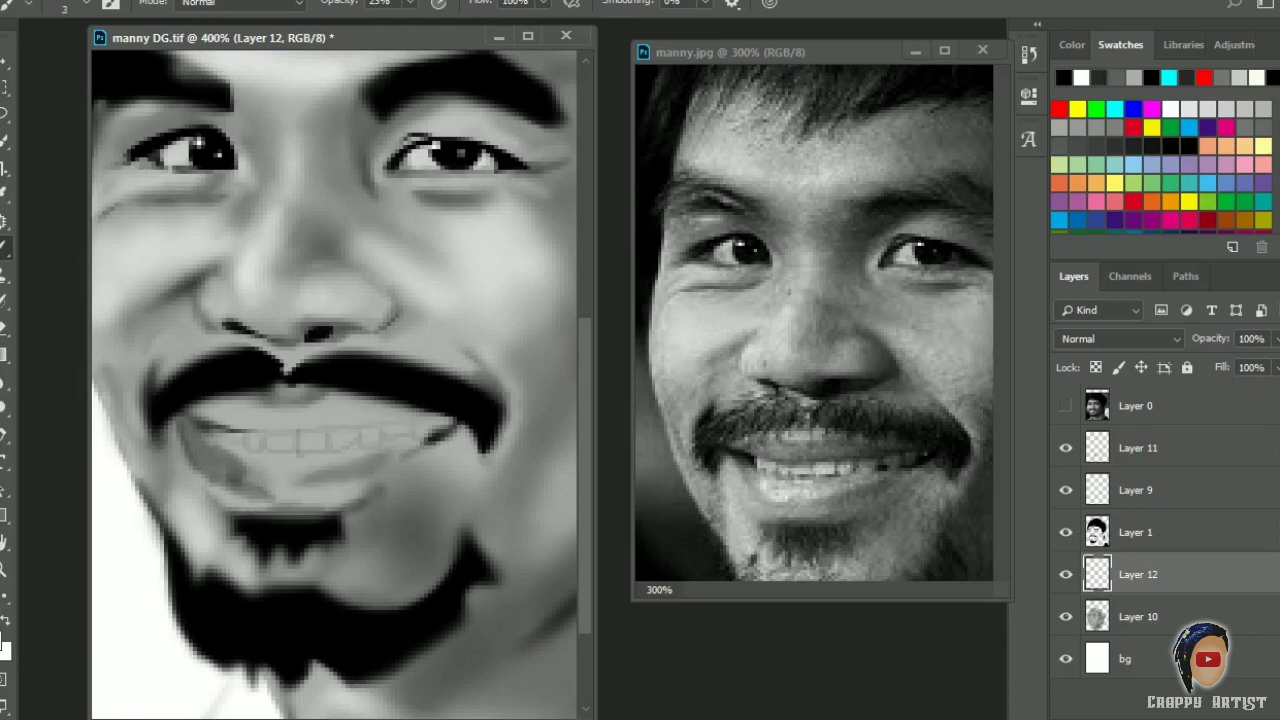
key(r)
key(1)
key(1)
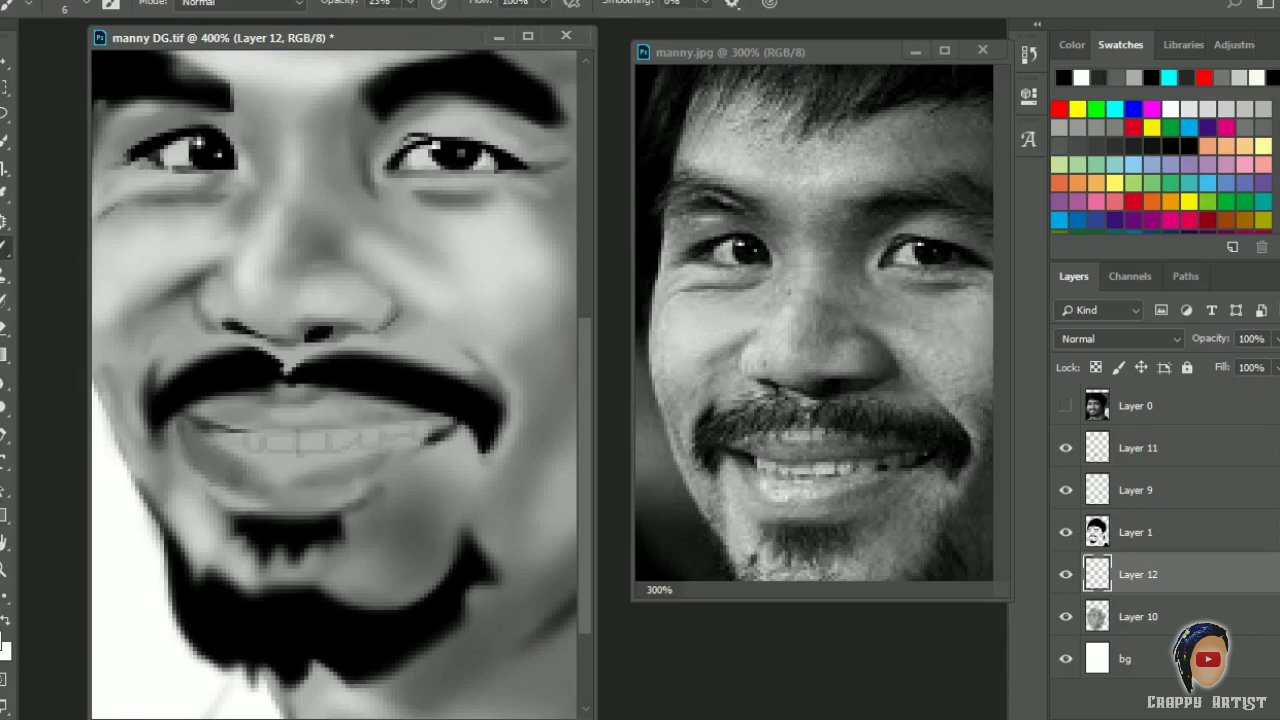
drag(250, 440, 410, 436)
key(b)
Paint white onto the individual teeth with a size 2 brush at 37% opacity
key(x)
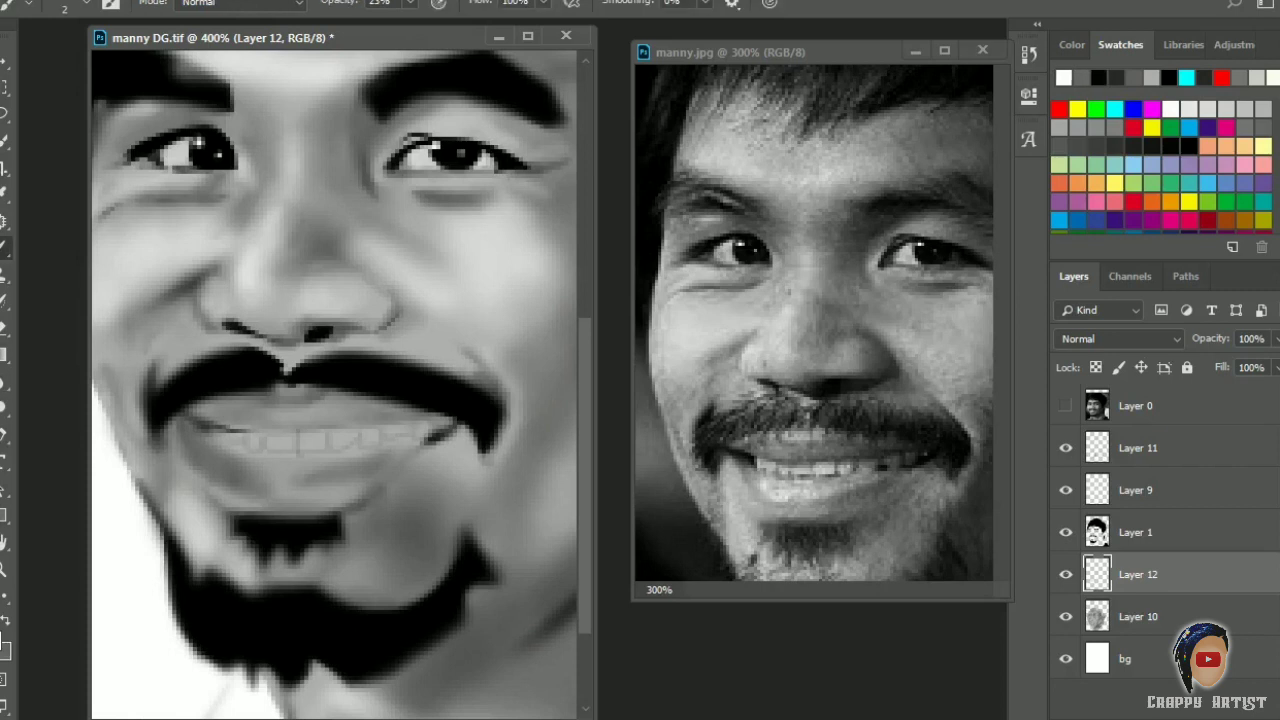
click(318, 442)
key(3)
key(7)
click(315, 442)
click(281, 443)
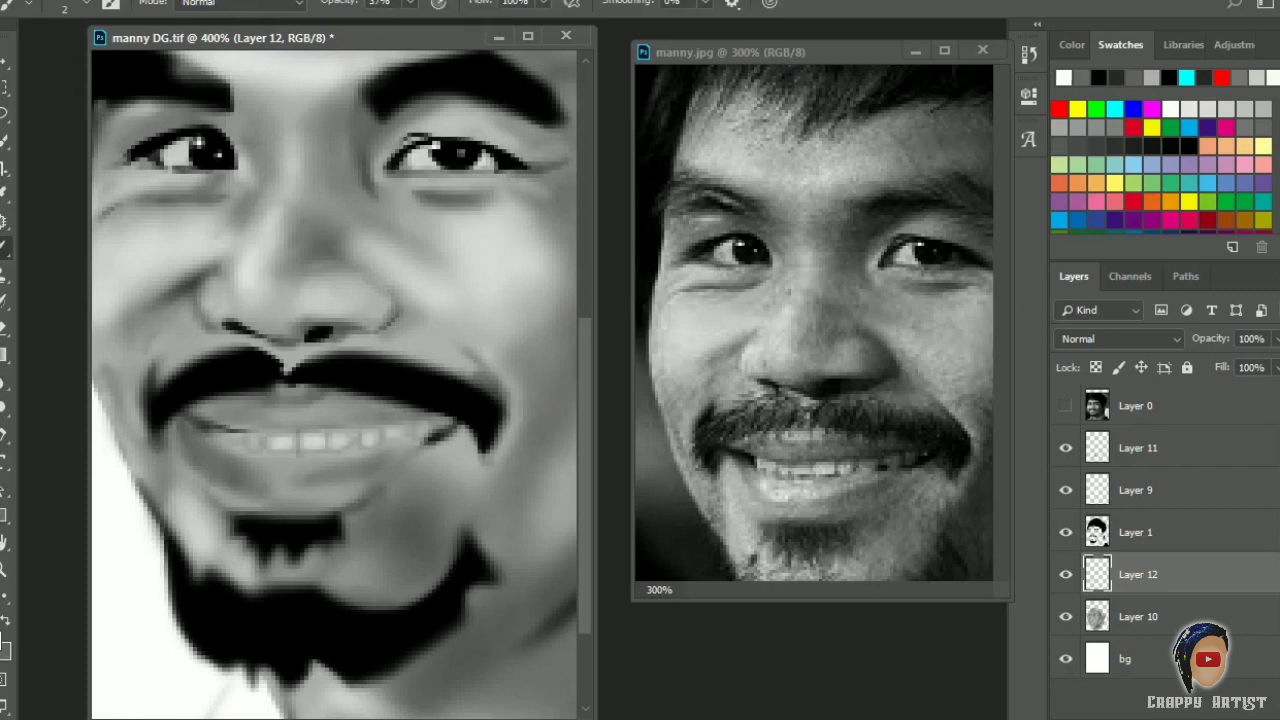
Refine the teeth and lip edges at 14% and 38% opacity, and dab a dark spot on the chin above the beard
key(1)
key(4)
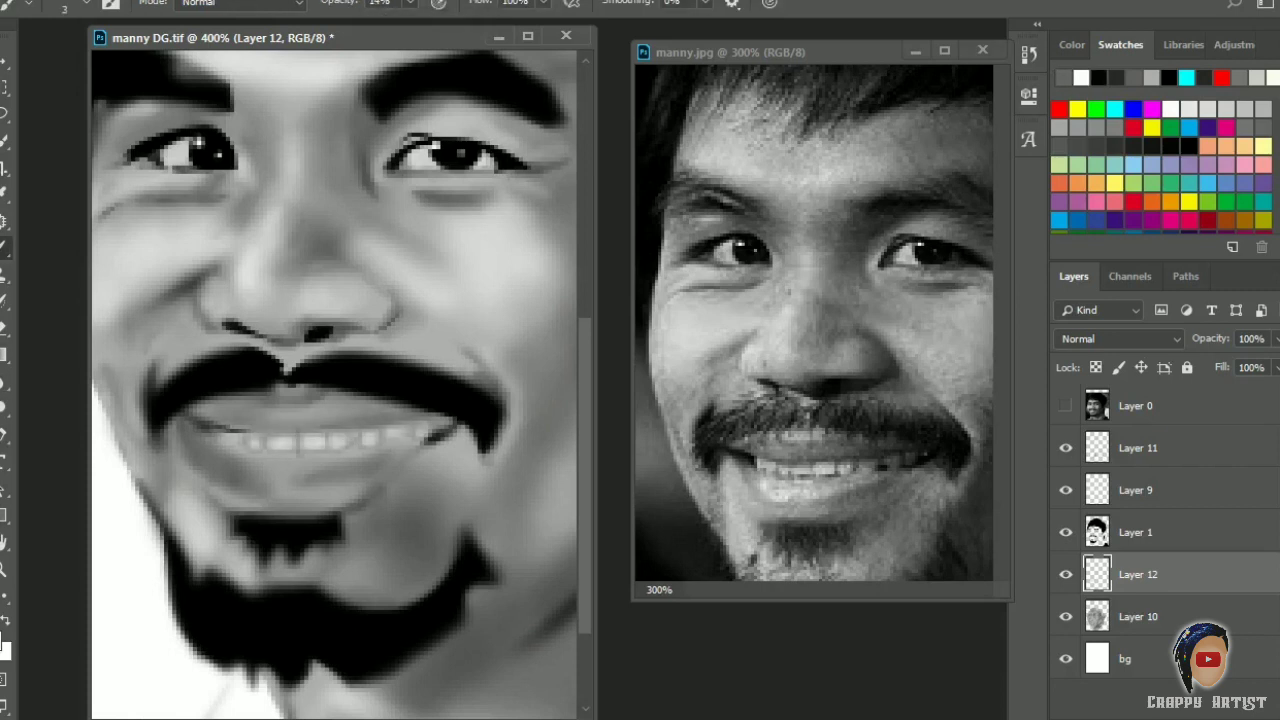
key(3)
key(8)
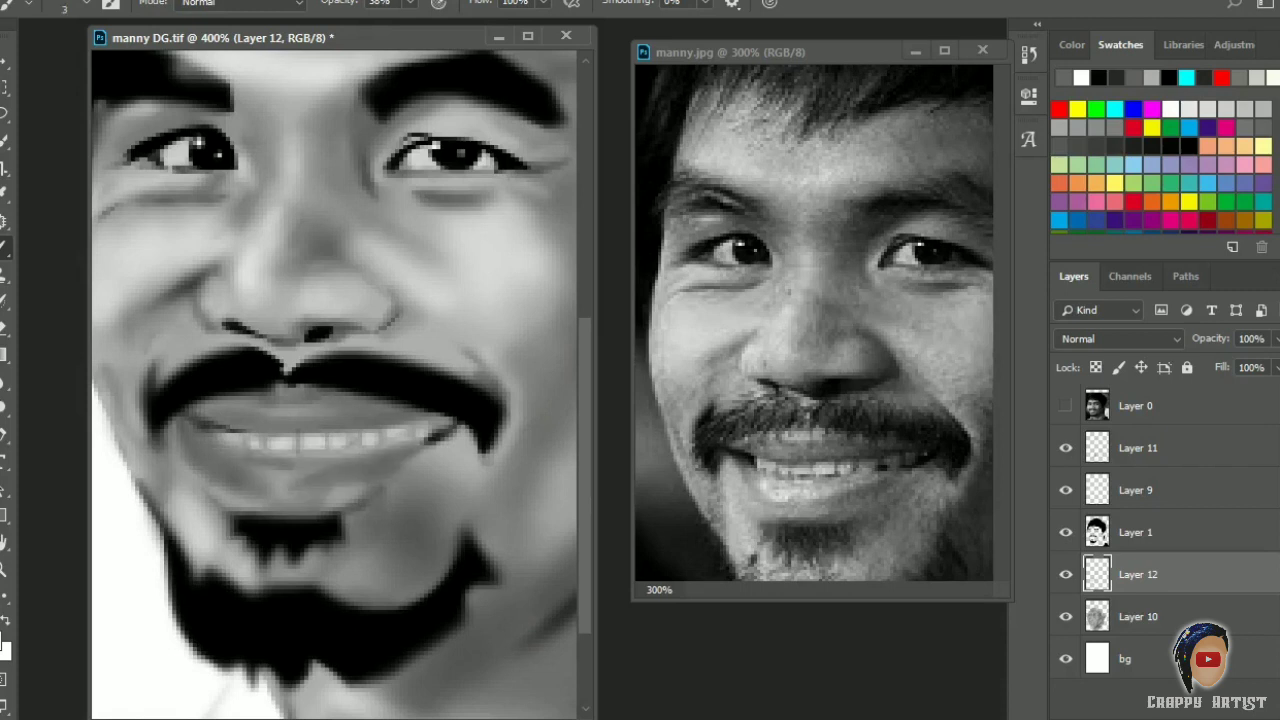
key(1)
key(4)
alt+click(380, 486)
click(213, 557)
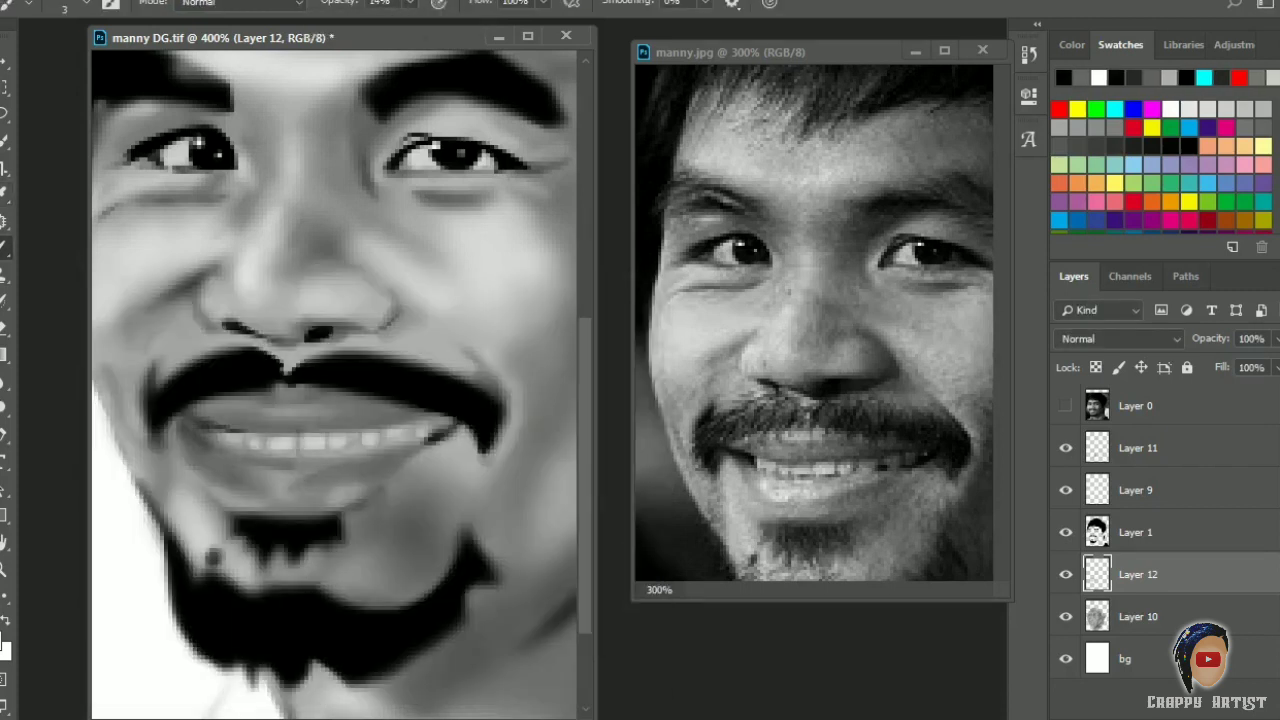
Add a new layer above Layer 12 and paint white lower-lip highlights with a size 2 brush at 38% opacity, then smudge them
key(bracketleft)
key(3)
key(8)
key(ctrl+shift+alt+n)
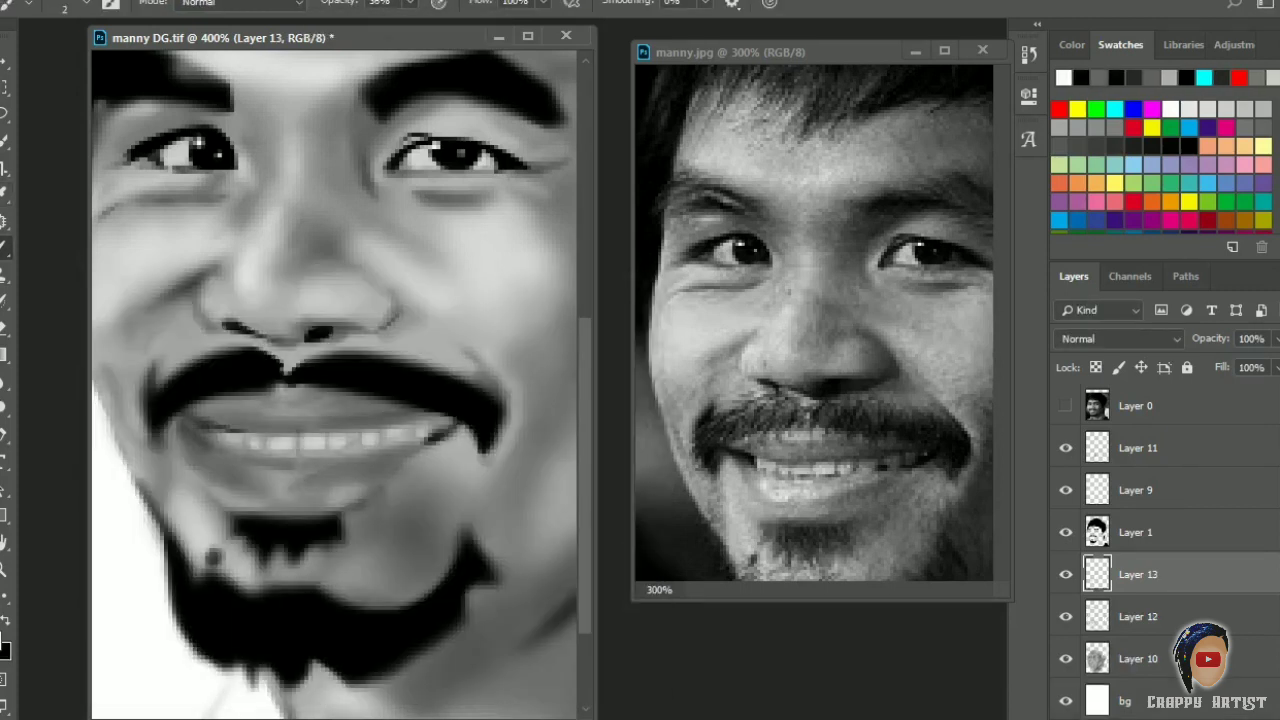
mouse_move(215, 470)
mouse_down()
mouse_move(360, 470)
mouse_move(210, 468)
mouse_up()
key(r)
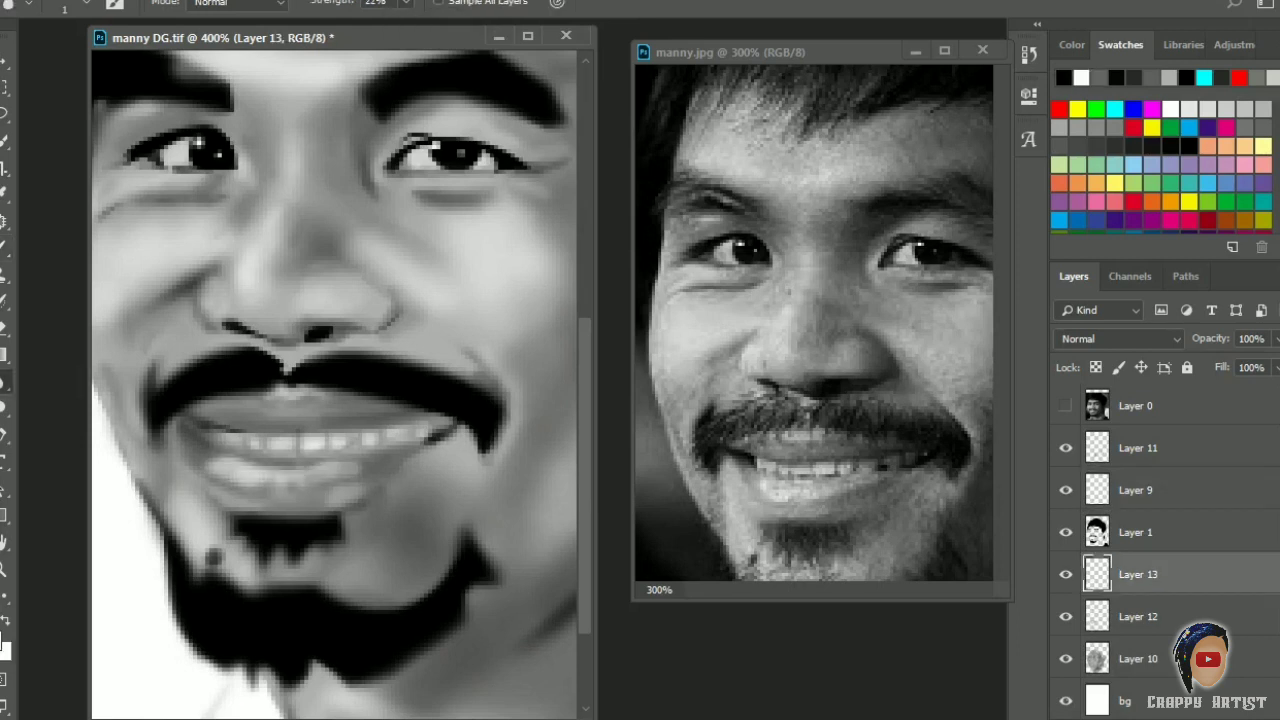
Draw thin dark gaps between the teeth on Layer 13 and soften them
key(b)
drag(298, 438, 299, 455)
key(r)
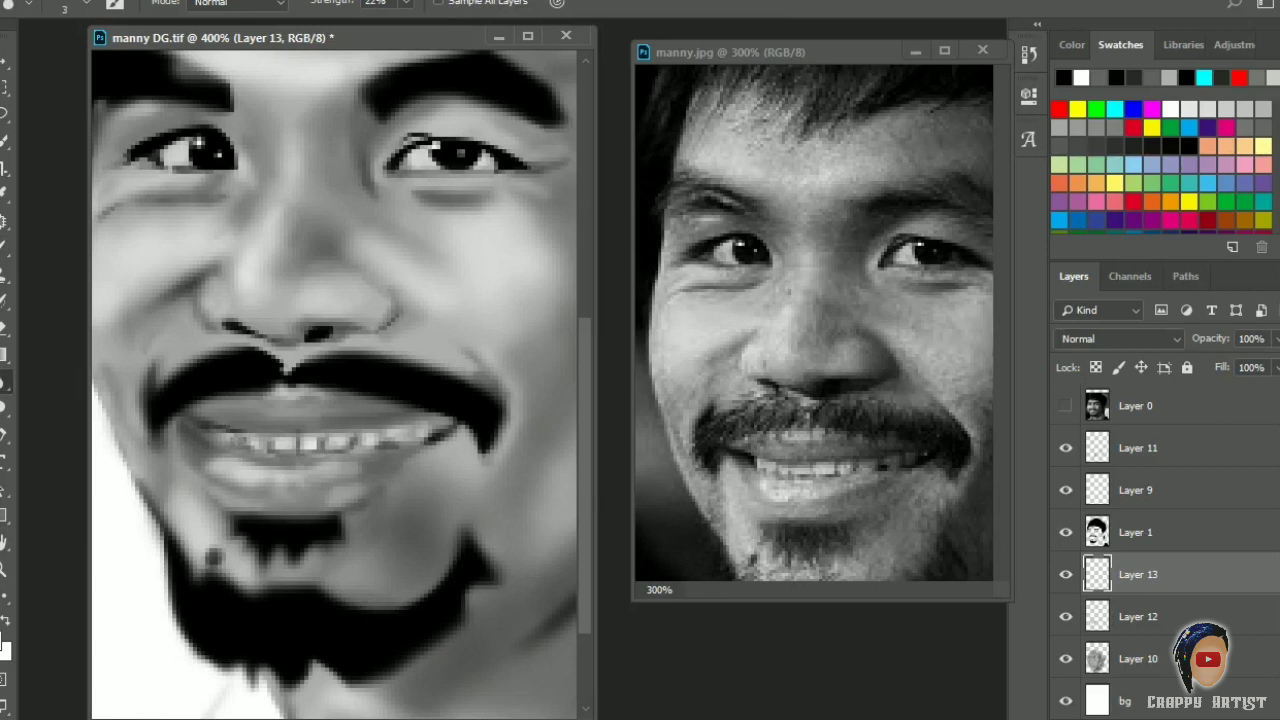
Shade the shirt collar light gray on Layer 14 with a size 15 brush at 15% opacity
scroll(333, 385, up, 5)
key(ctrl+minus)
click(1135, 532)
key(b)
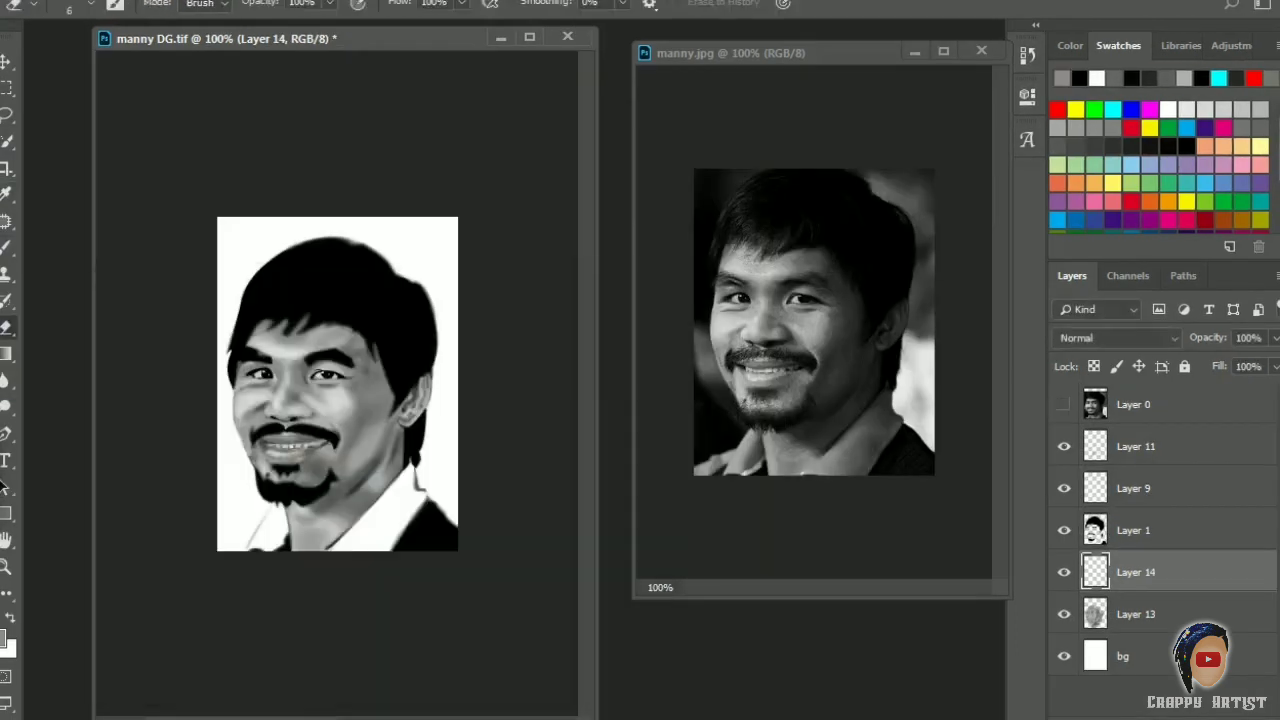
key(ctrl+plus)
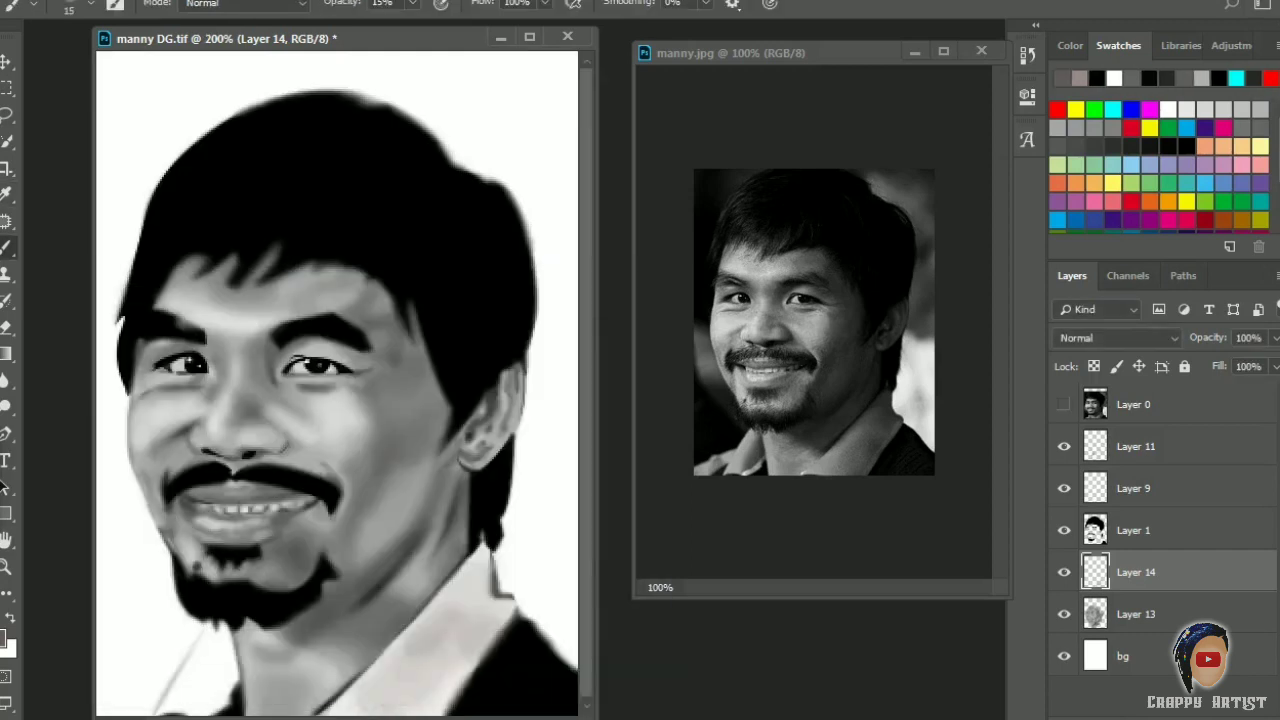
drag(330, 700, 475, 640)
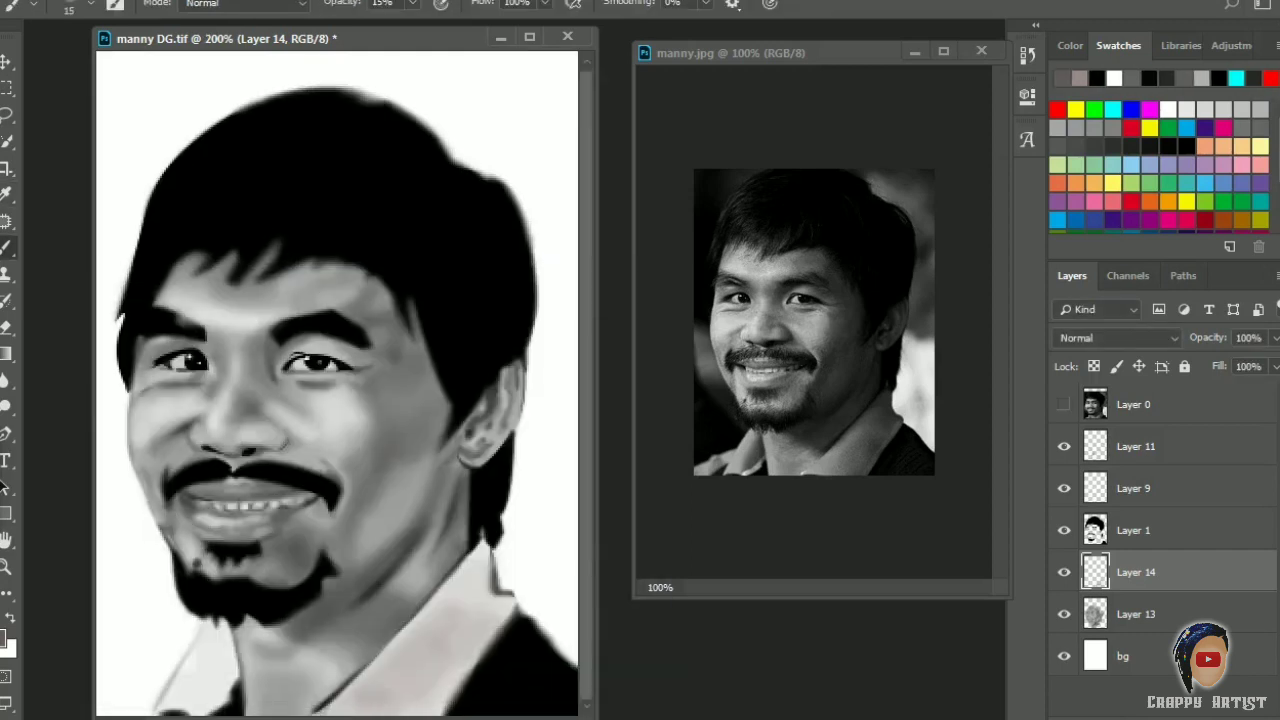
Deepen the gray shading on both sides of the shirt collar with a size 15 brush at 47% opacity on new layers up to Layer 16
drag(170, 700, 450, 610)
mouse_move(380, 700)
mouse_down()
mouse_move(500, 545)
mouse_move(420, 700)
mouse_up()
drag(470, 615, 380, 710)
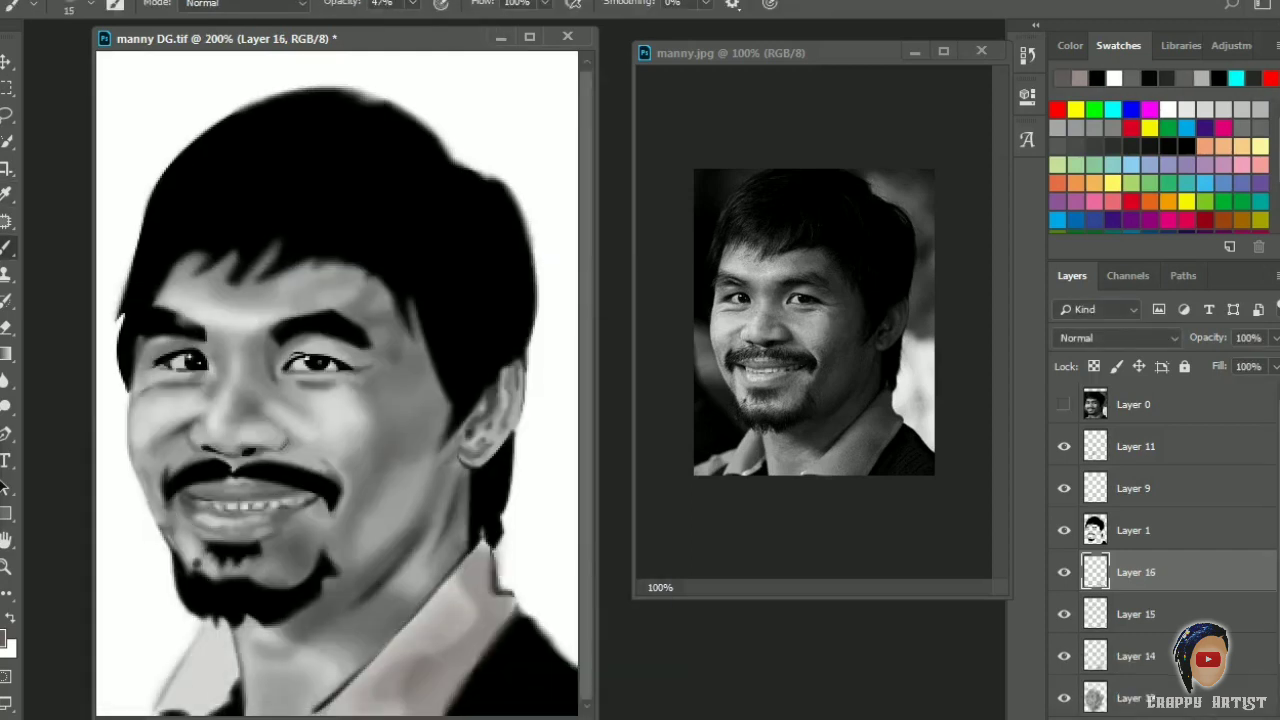
drag(235, 620, 190, 710)
Add white highlights to both collar flaps on Layer 16 and soften them with the Blur tool at 22% strength
key(x)
key(bracketleft)
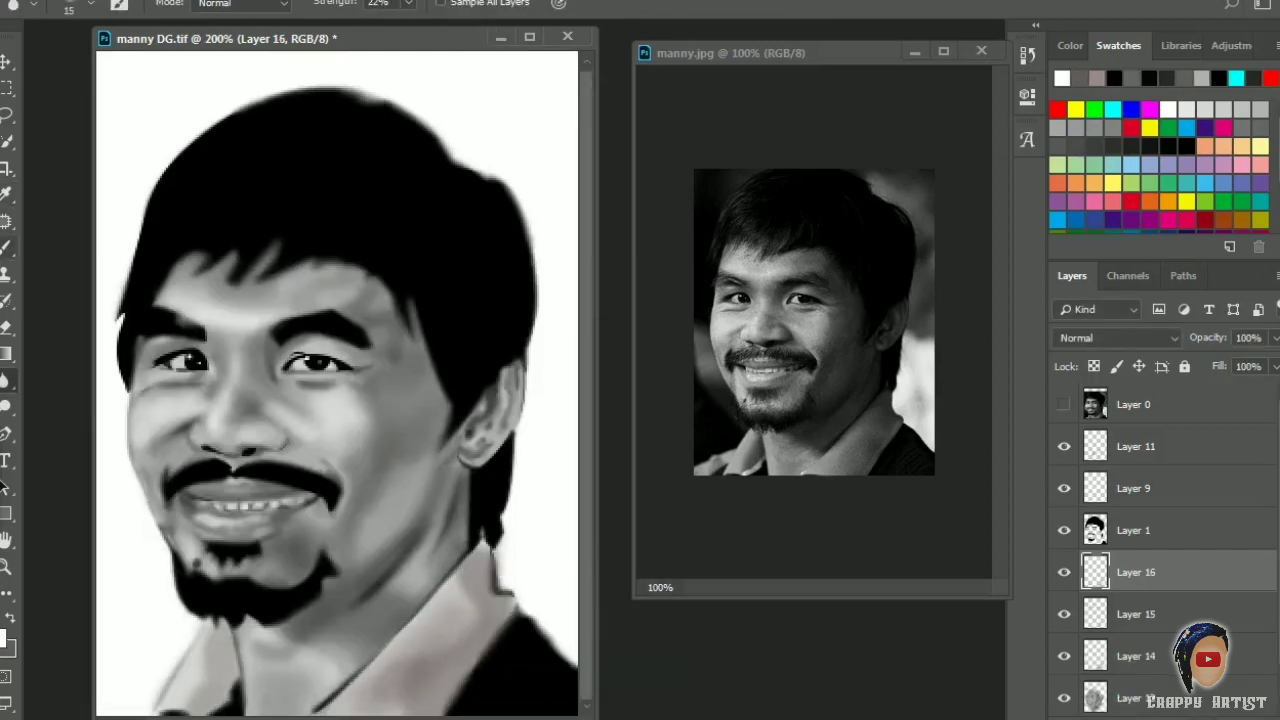
drag(445, 615, 335, 705)
drag(215, 635, 185, 690)
Add Layer 17 above Layer 1 and paint thin gray highlight strands across the black hair
key(x)
key(bracketleft)
key(bracketleft)
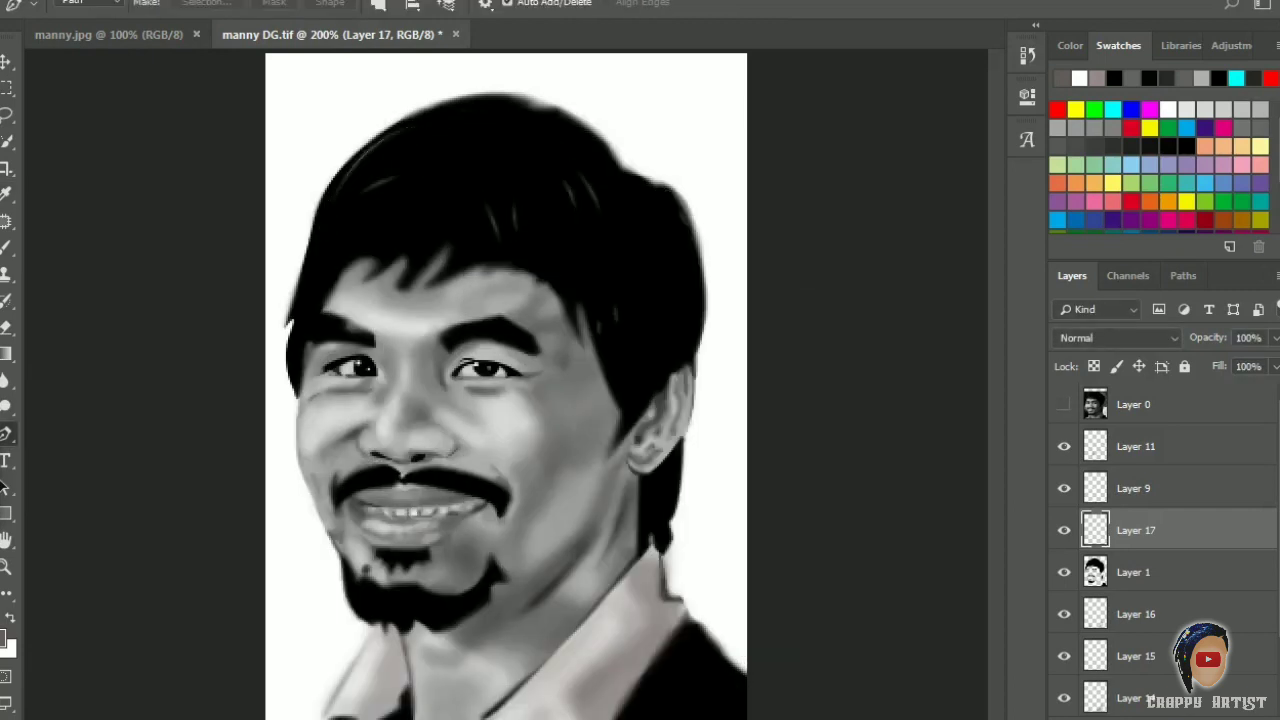
Add Layer 18 above Layer 17 and brush fine, faint white strands through the hair with a size 3 brush at 35% opacity
key(b)
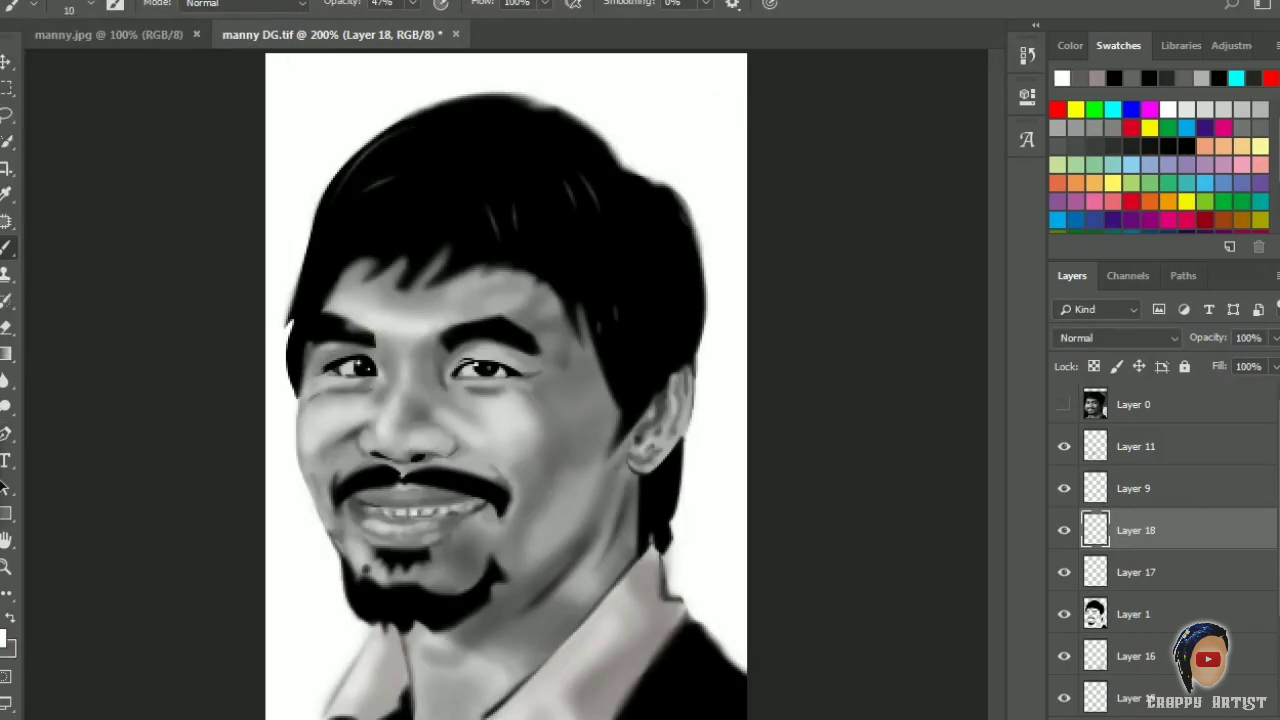
key(bracketright)
key(bracketleft)
key(ctrl+plus)
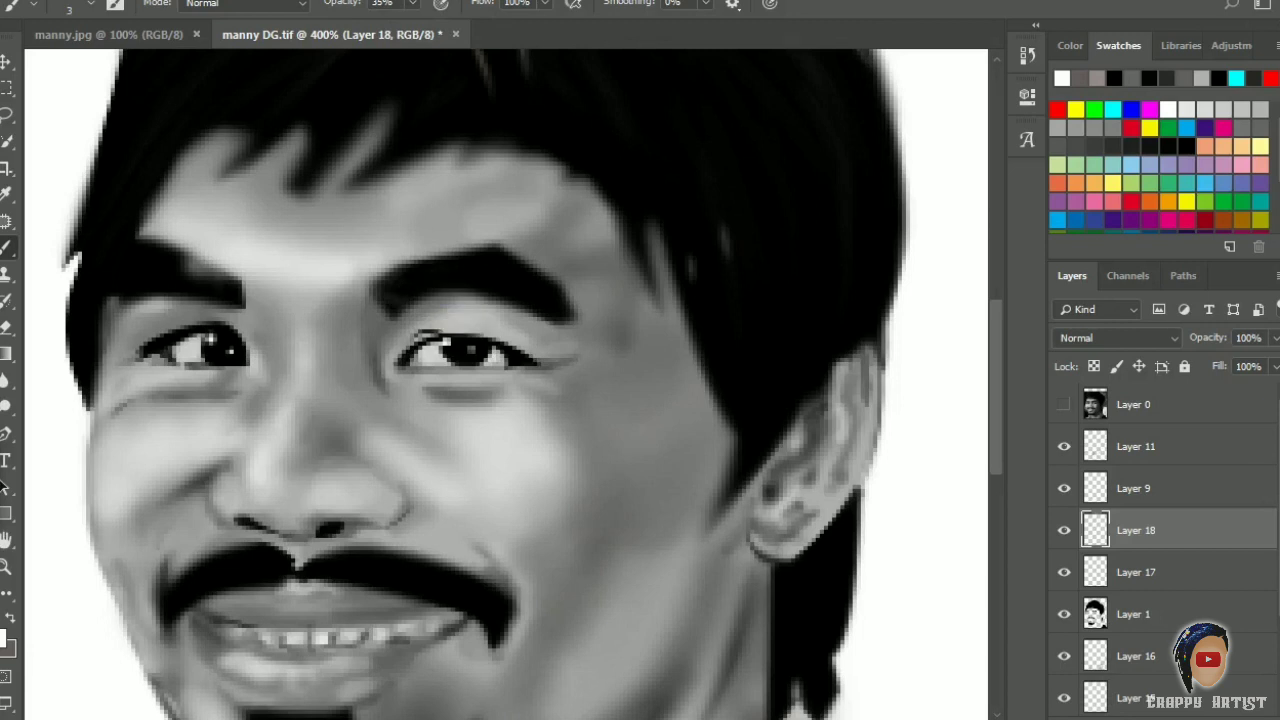
Paint fine white hair highlights into the chin beard on Layer 18 at 35% opacity, and raise the brush opacity to 70%
key(ctrl+minus)
key(ctrl+plus)
scroll(505, 384, down, 5)
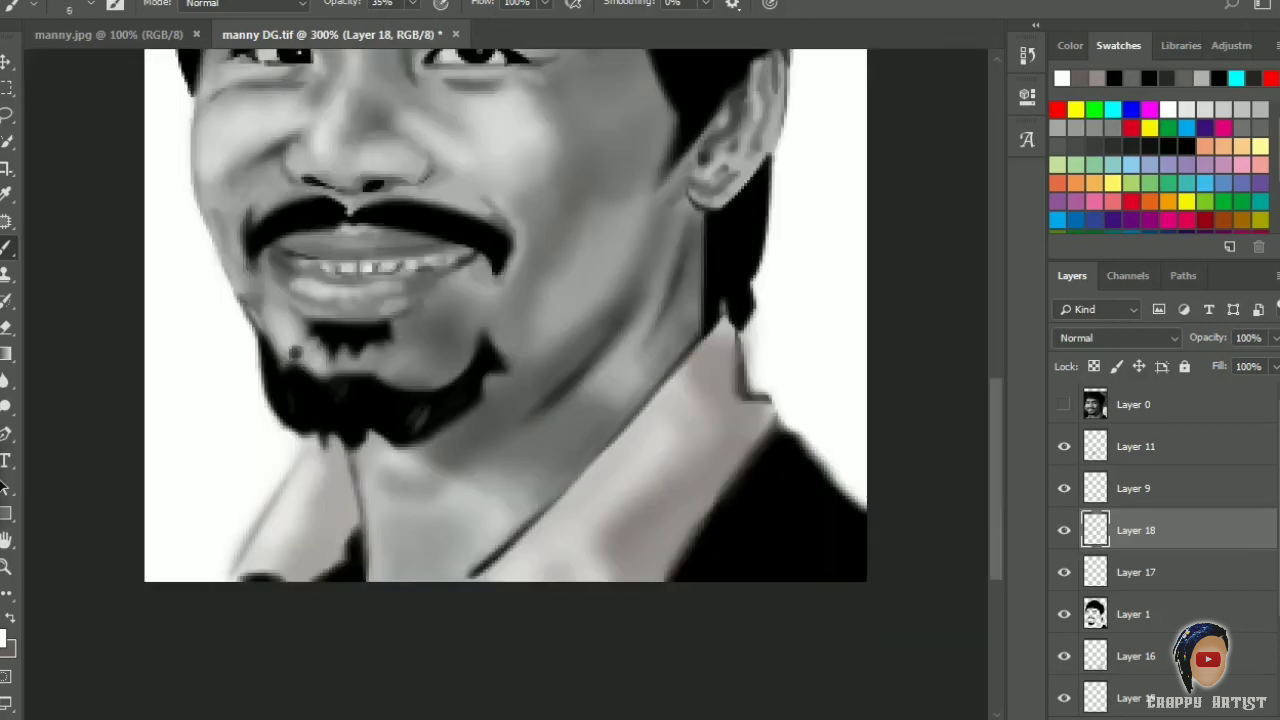
key(7)
key(ctrl+plus)
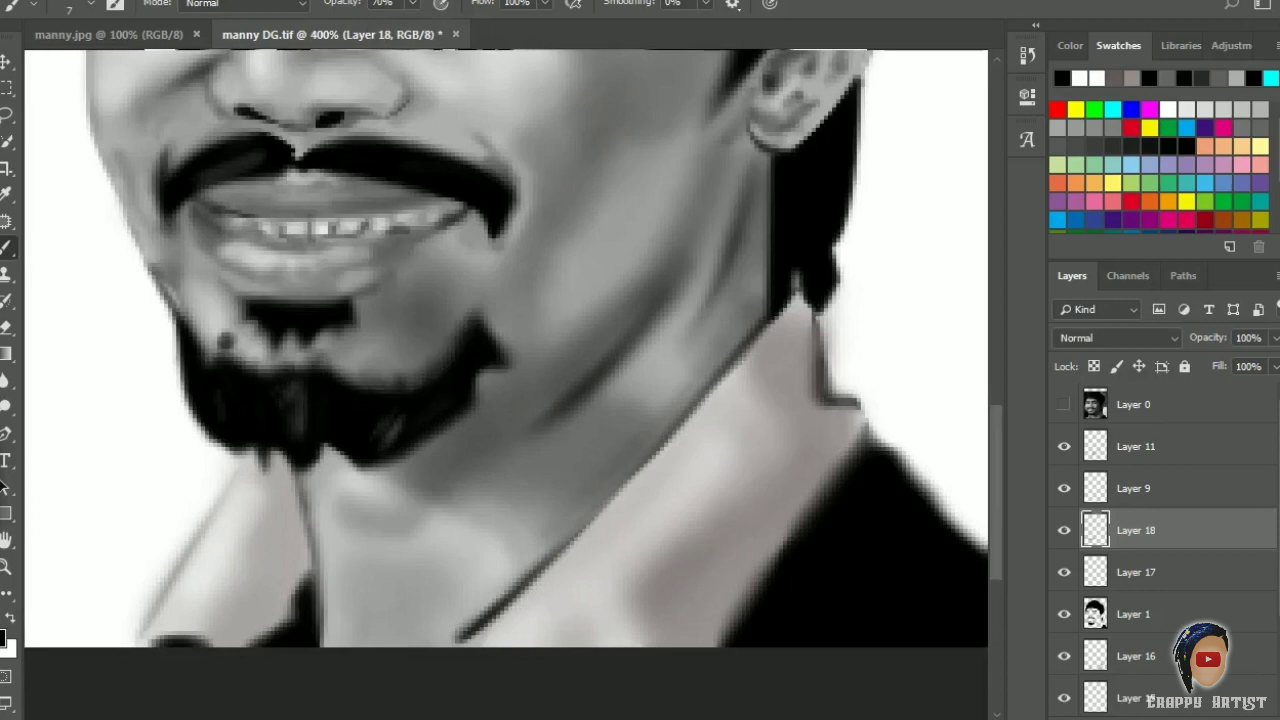
Soften the inner eyebrow edge on Layer 9 with a size 5 Blur tool at 22% strength
scroll(505, 384, up, 5)
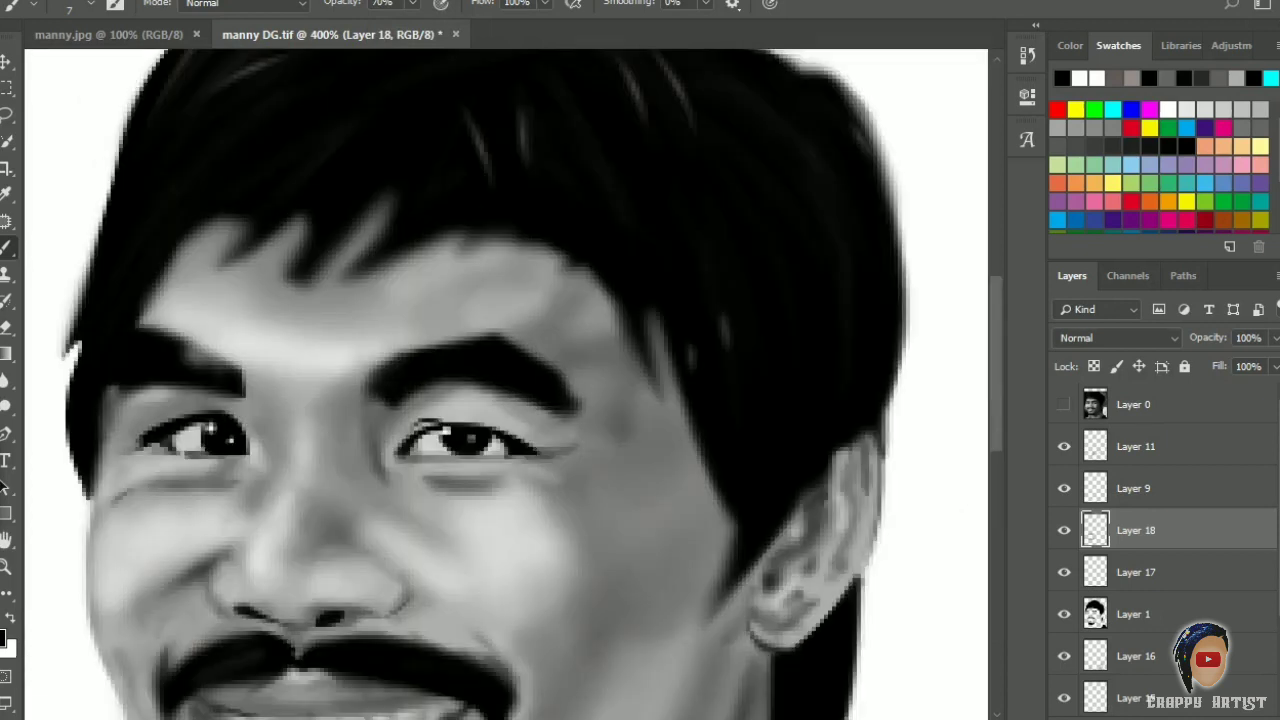
click(1135, 488)
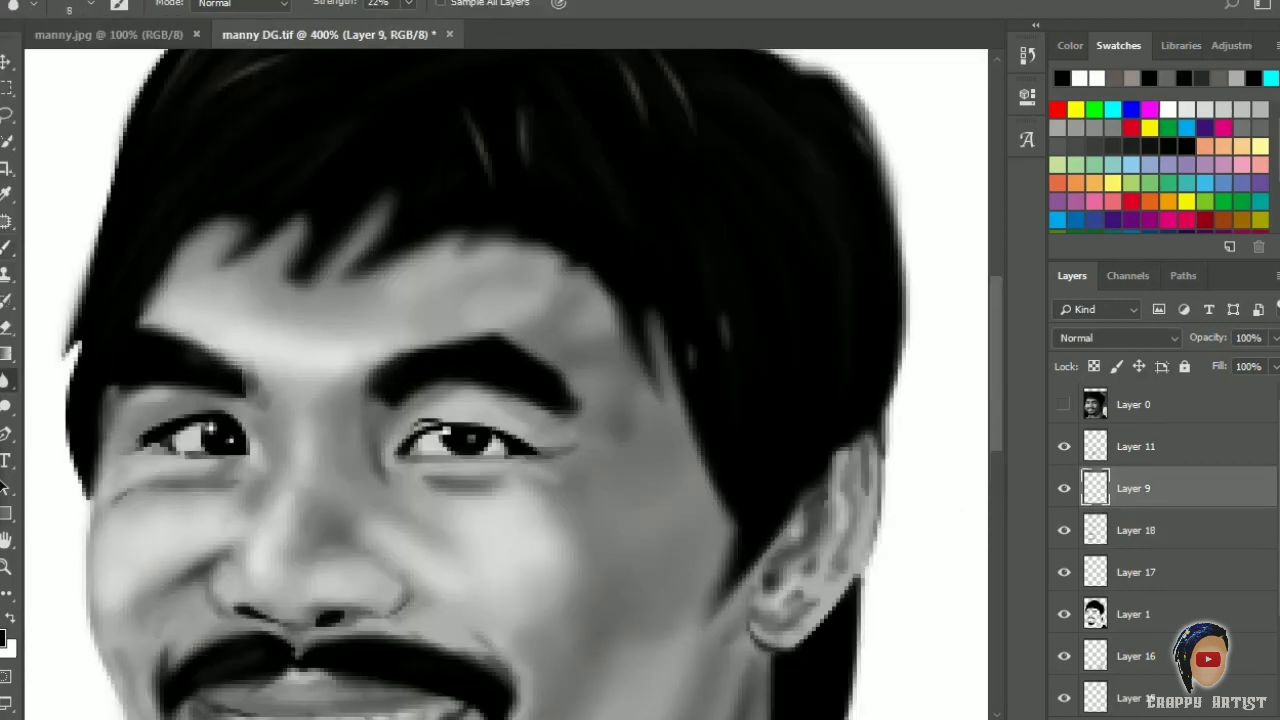